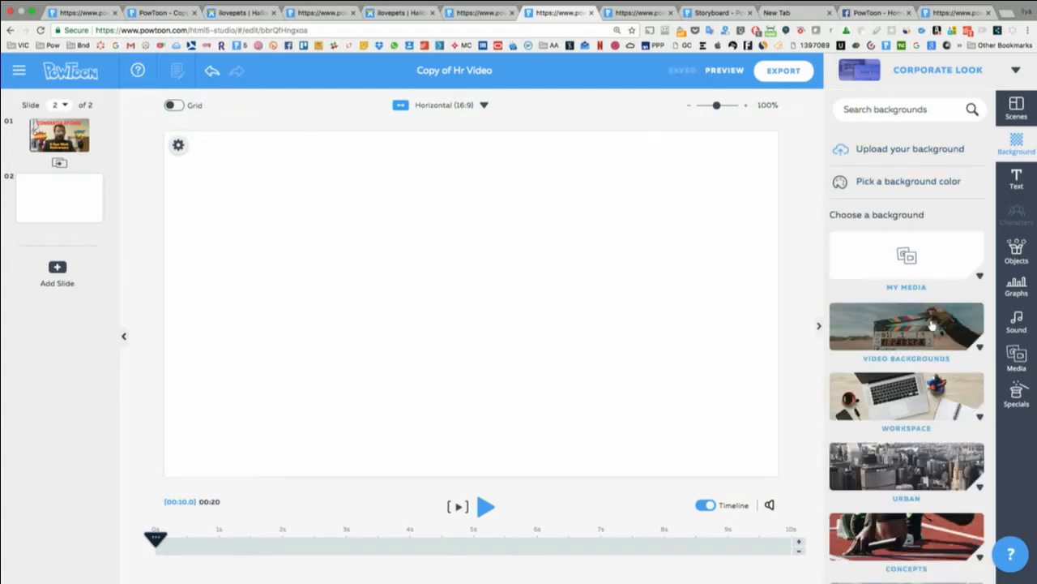
# - Apply the stock video background of a finger tapping a phone to slide 2 and play the slide
pyautogui.click(933, 324)
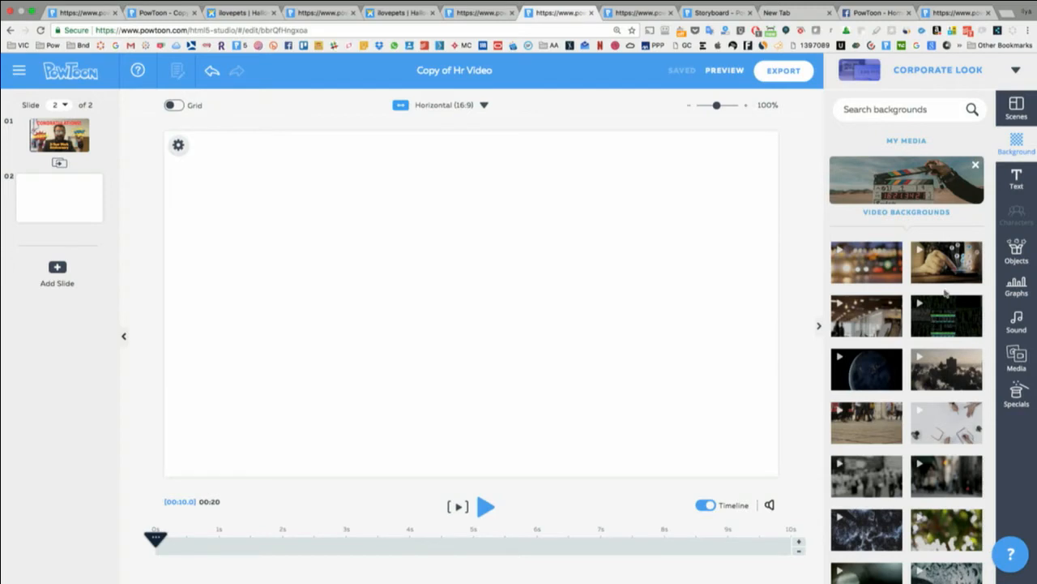
pyautogui.click(957, 263)
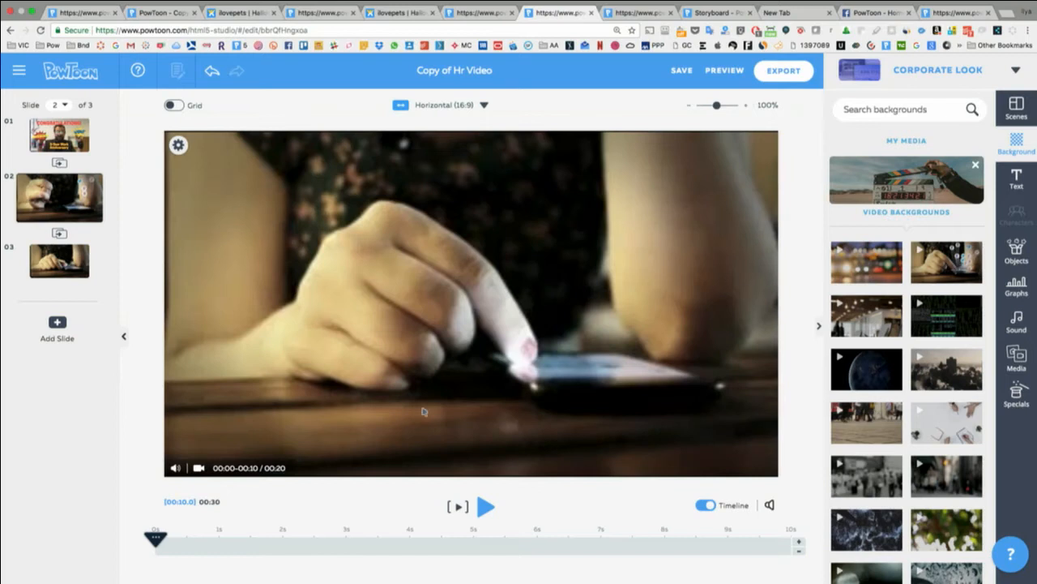
pyautogui.click(459, 507)
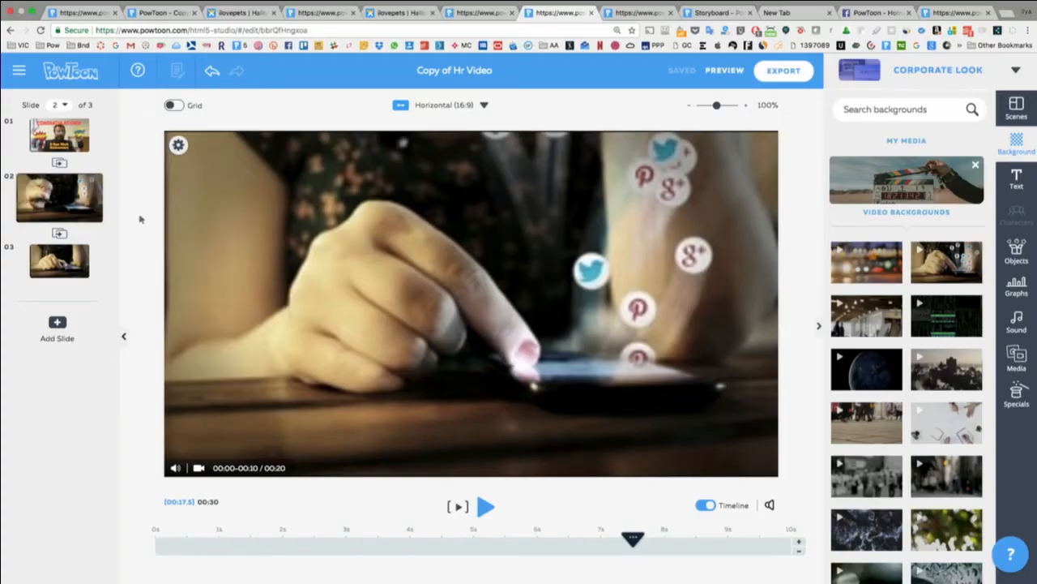
# - Compare the background video segments on slides 2 and 3 and examine the video start time of slide 2
pyautogui.moveTo(80, 180)
pyautogui.click(83, 270)
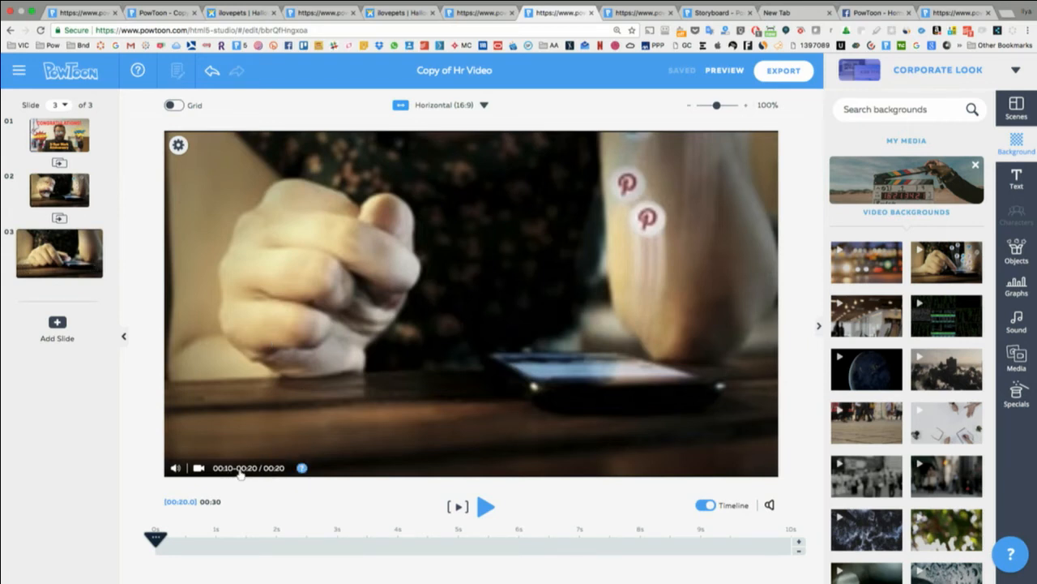
pyautogui.click(67, 203)
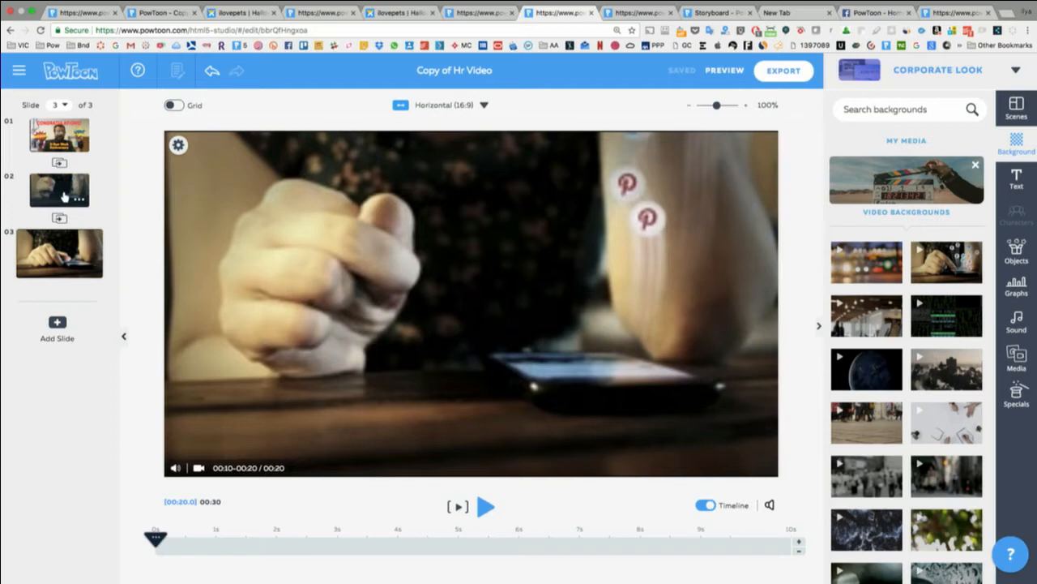
pyautogui.click(245, 470)
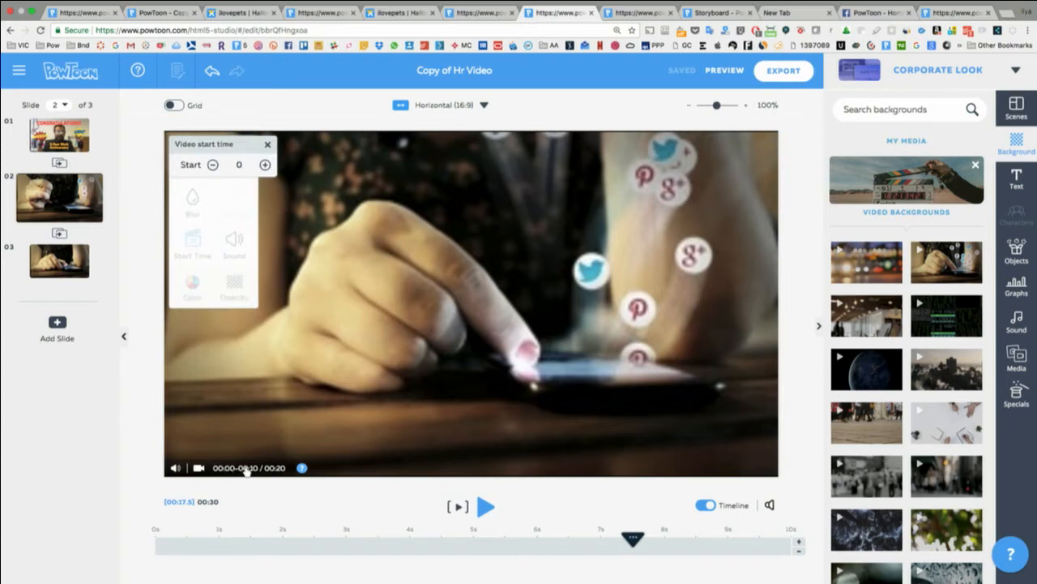
pyautogui.click(70, 205)
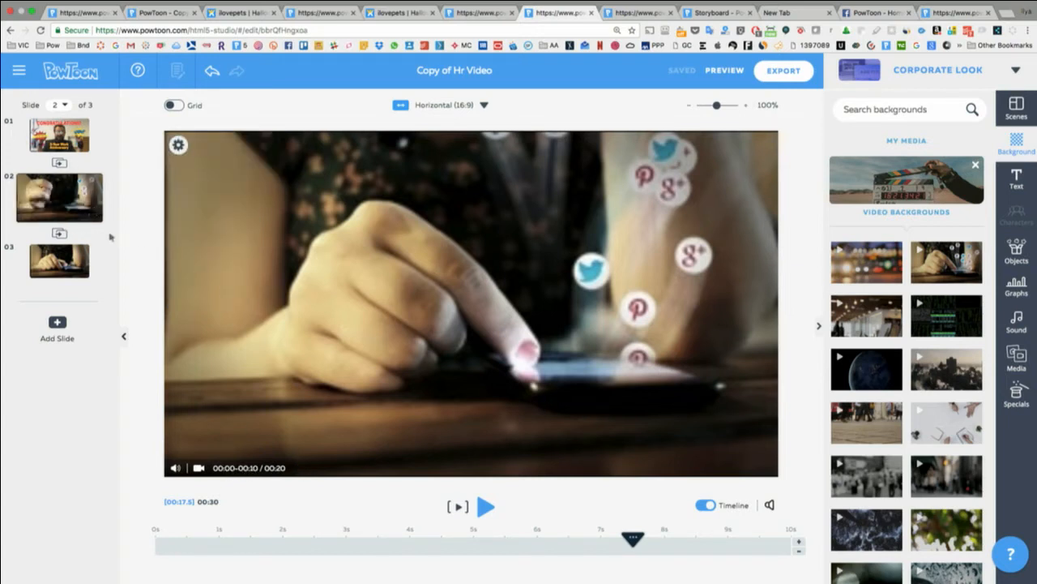
pyautogui.click(227, 469)
pyautogui.click(245, 388)
# - Set the start time of the background video on slide 3 to 0
pyautogui.click(80, 246)
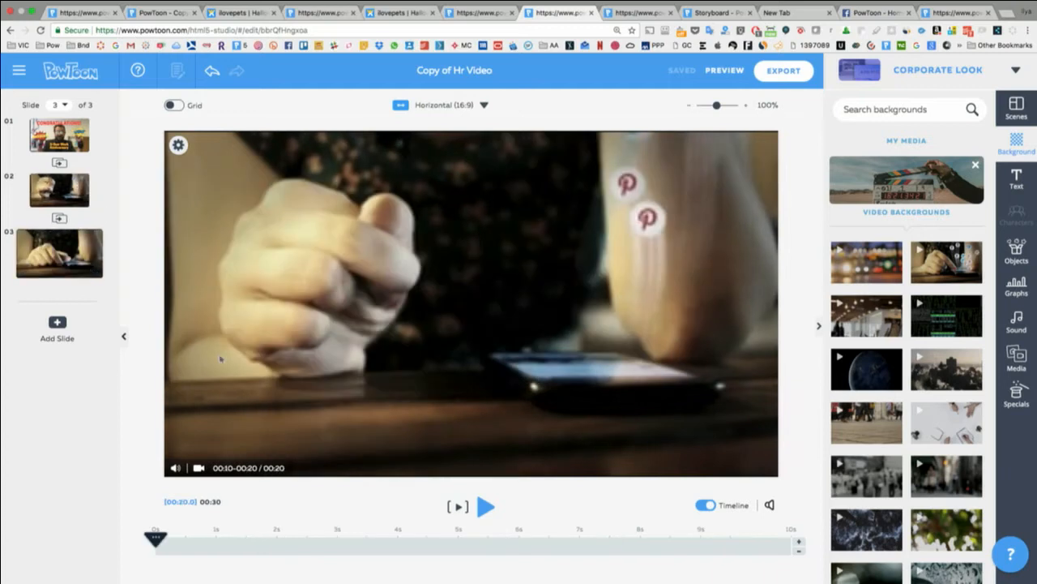
pyautogui.click(241, 469)
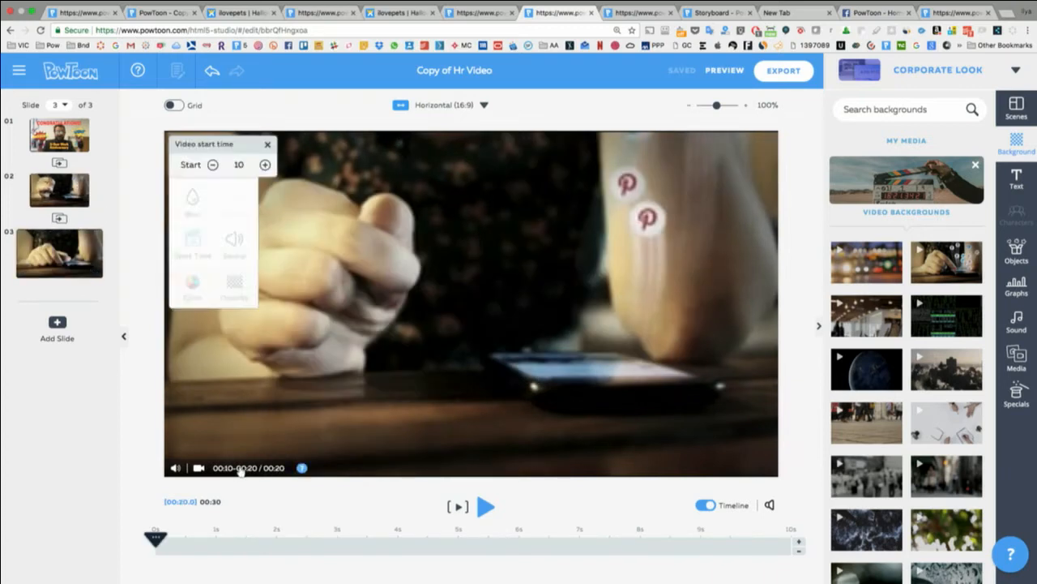
pyautogui.click(213, 165)
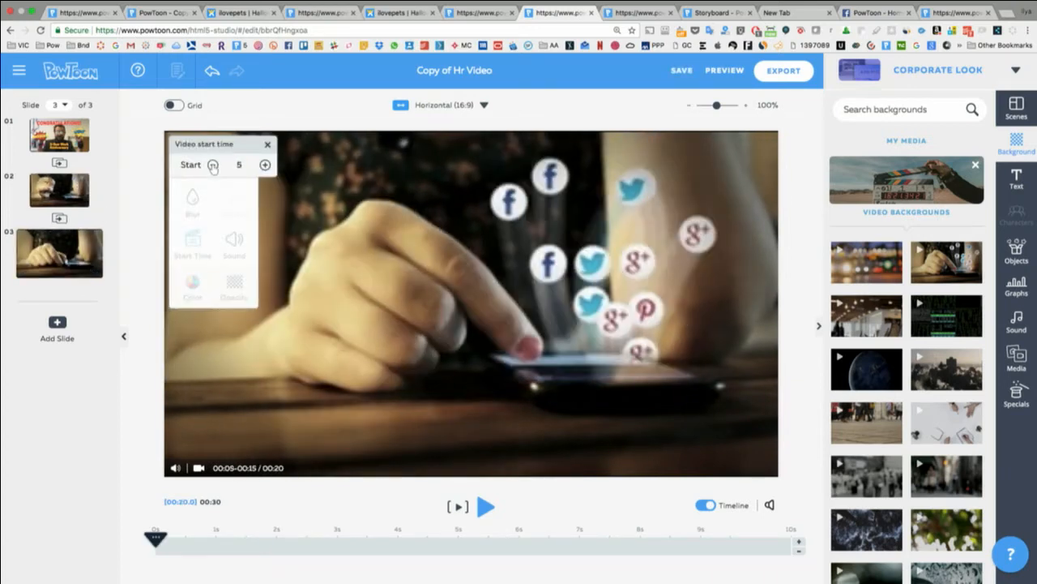
pyautogui.click(213, 165)
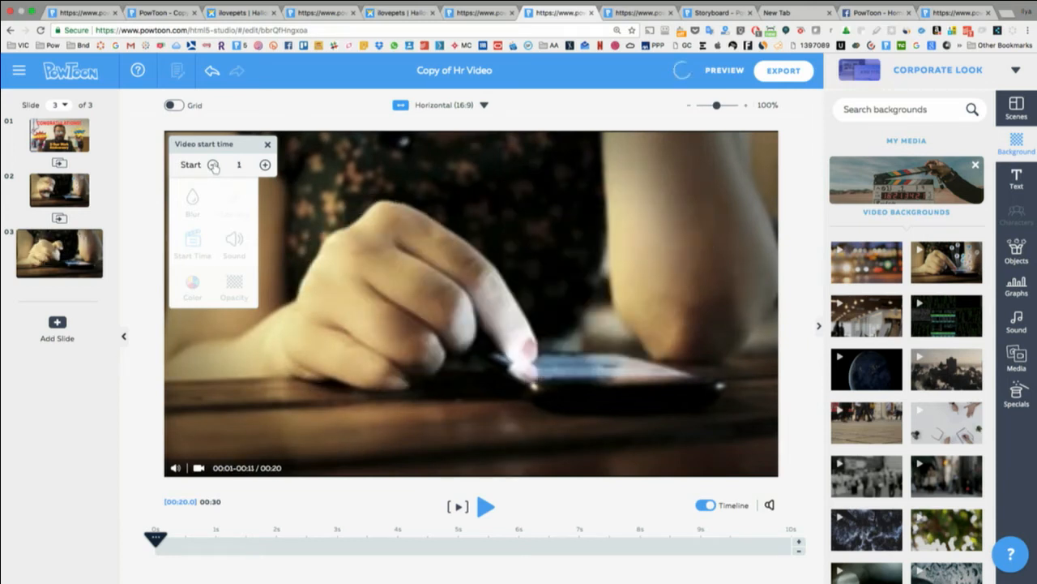
pyautogui.click(267, 145)
# - Delete slide 2 and open the remaining phone video slide
pyautogui.click(92, 190)
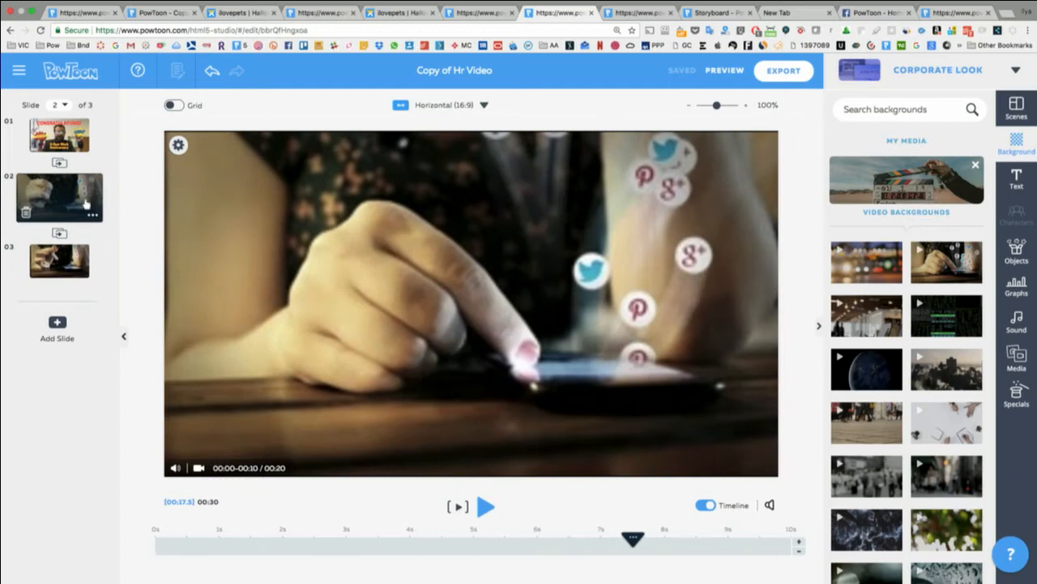
pyautogui.click(29, 216)
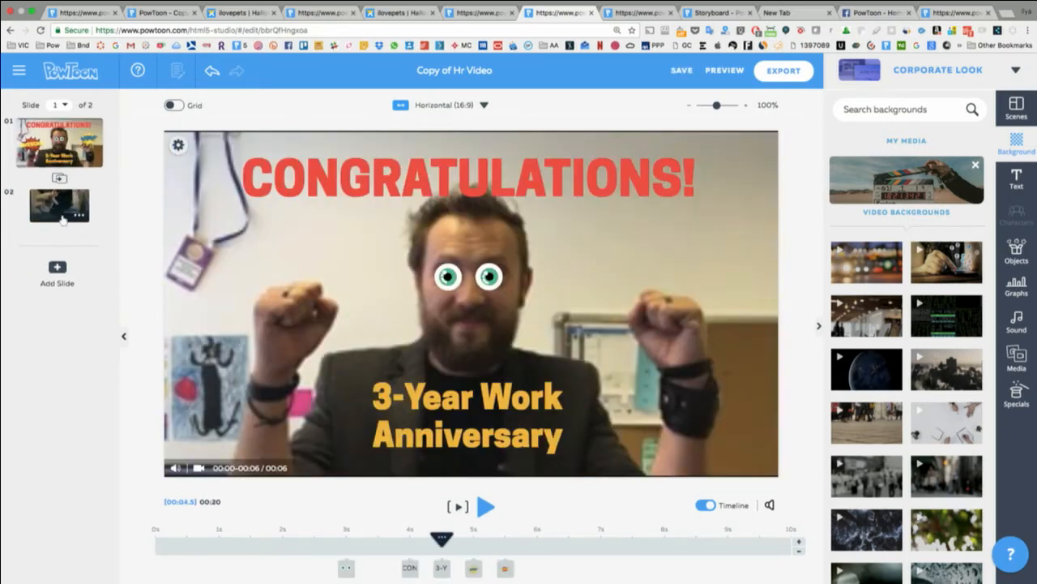
pyautogui.click(61, 212)
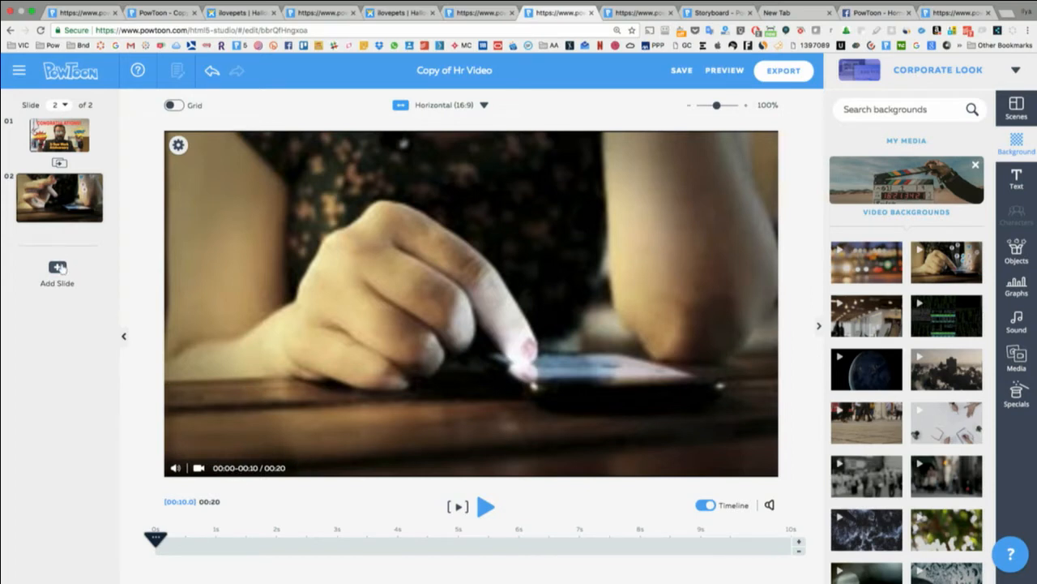
# - Add a blank slide at the end and play the phone video slide, pausing at about 6 s
pyautogui.click(60, 270)
pyautogui.click(63, 197)
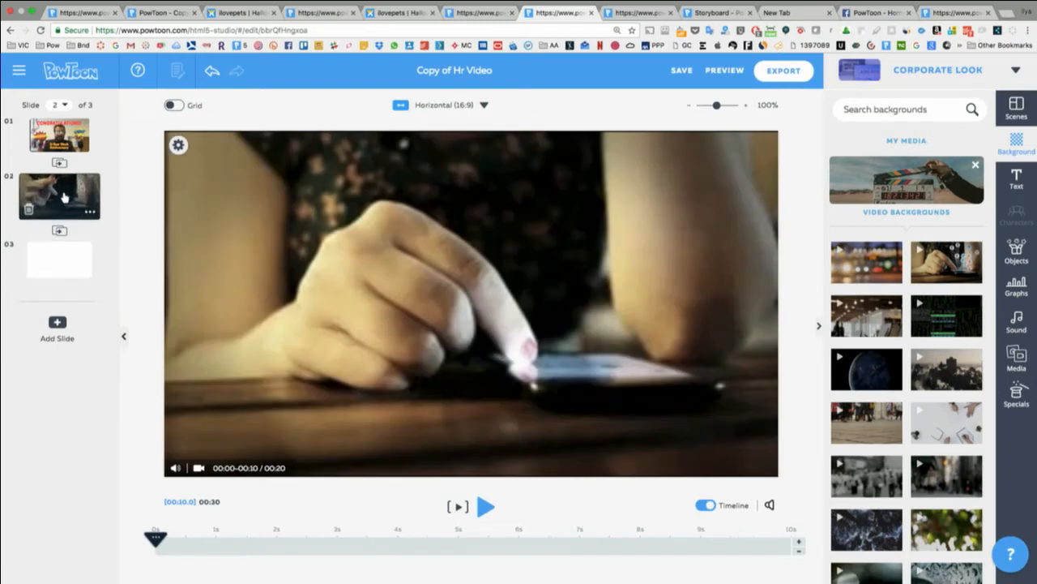
pyautogui.click(457, 506)
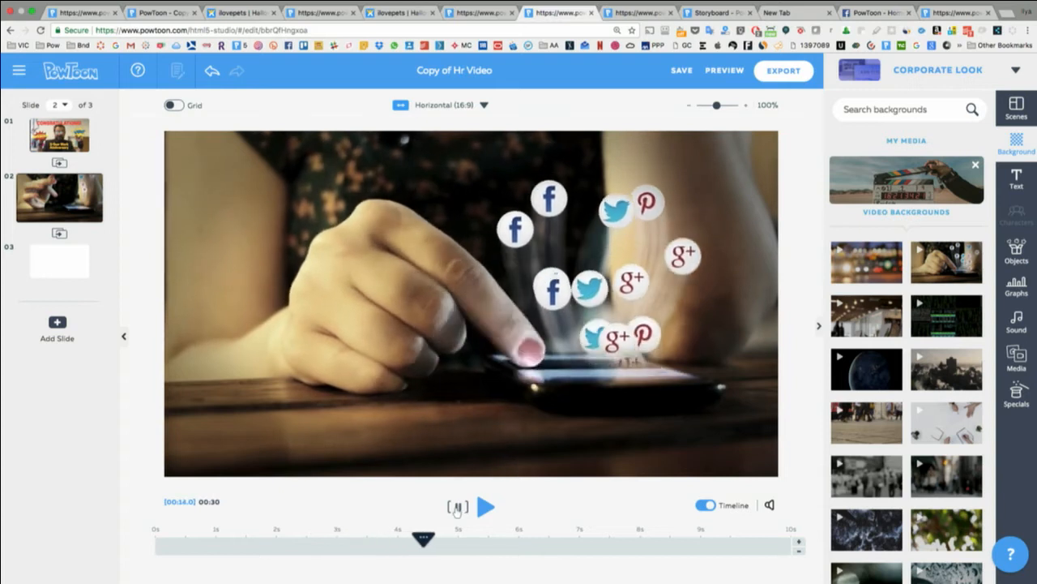
pyautogui.click(457, 508)
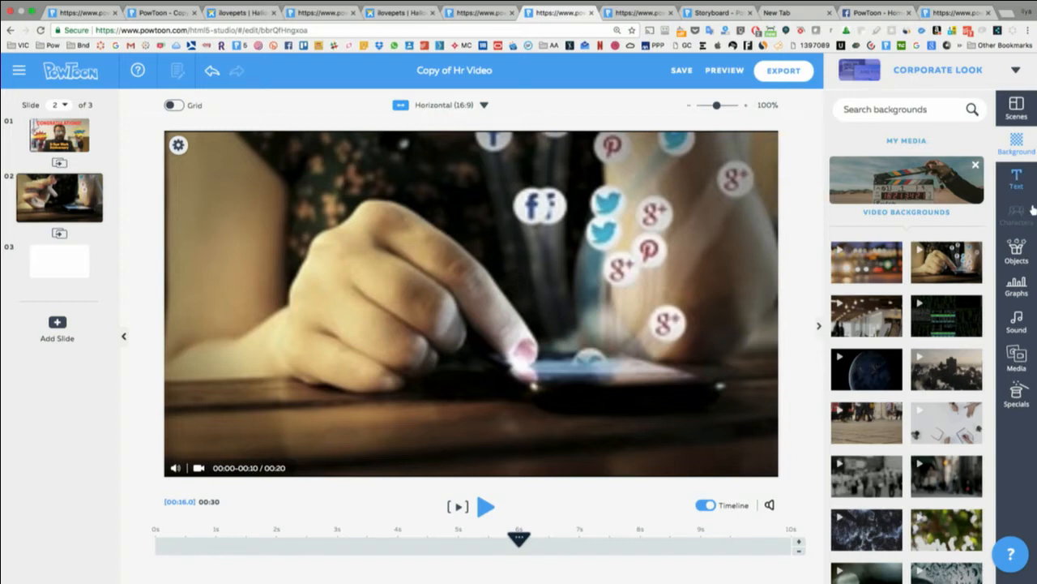
# - Insert the yellow two-line designed text from the Text Overlays collection onto the phone video slide
pyautogui.click(1017, 258)
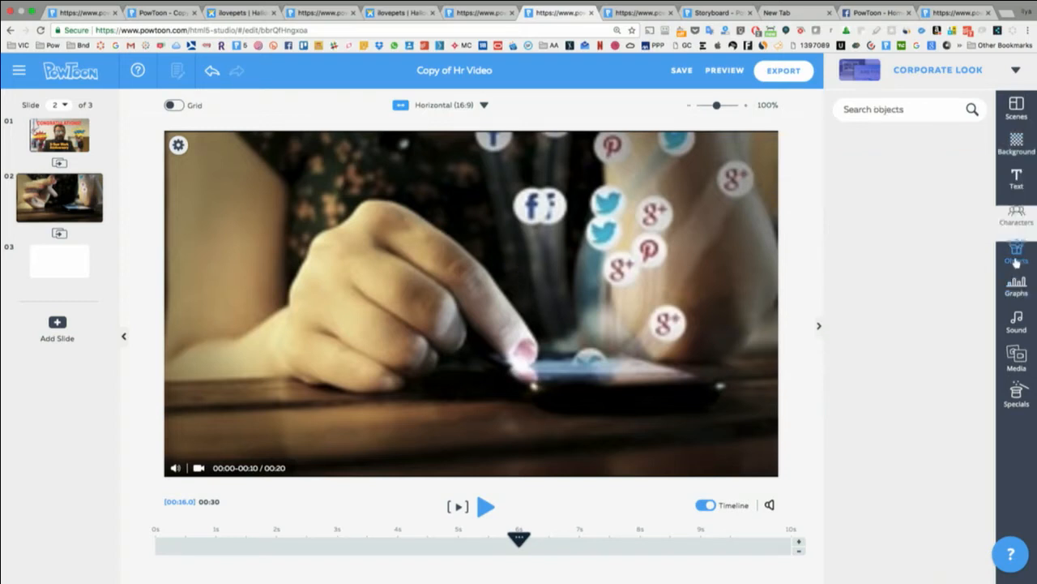
pyautogui.click(1017, 186)
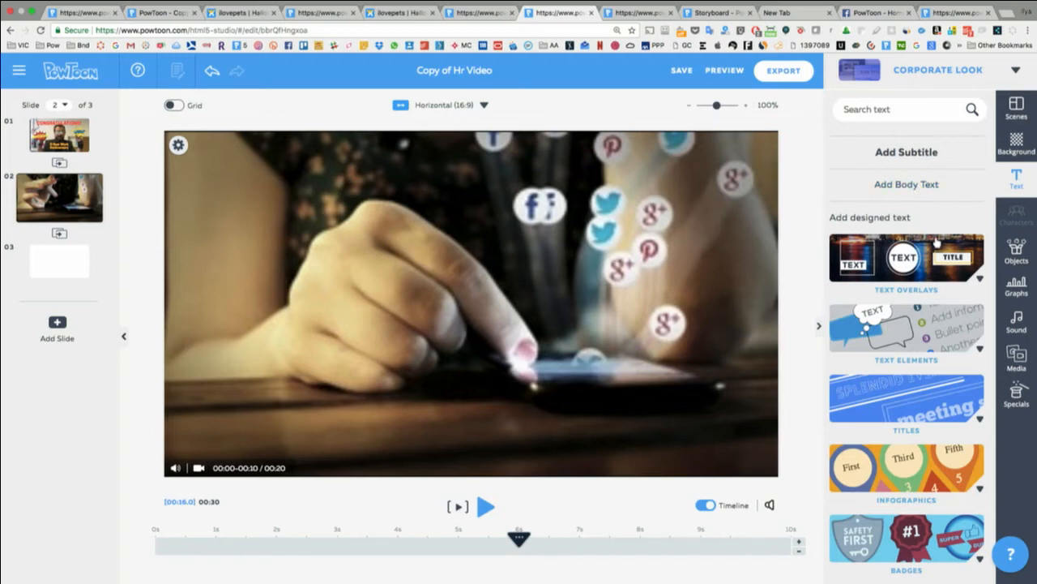
pyautogui.click(907, 253)
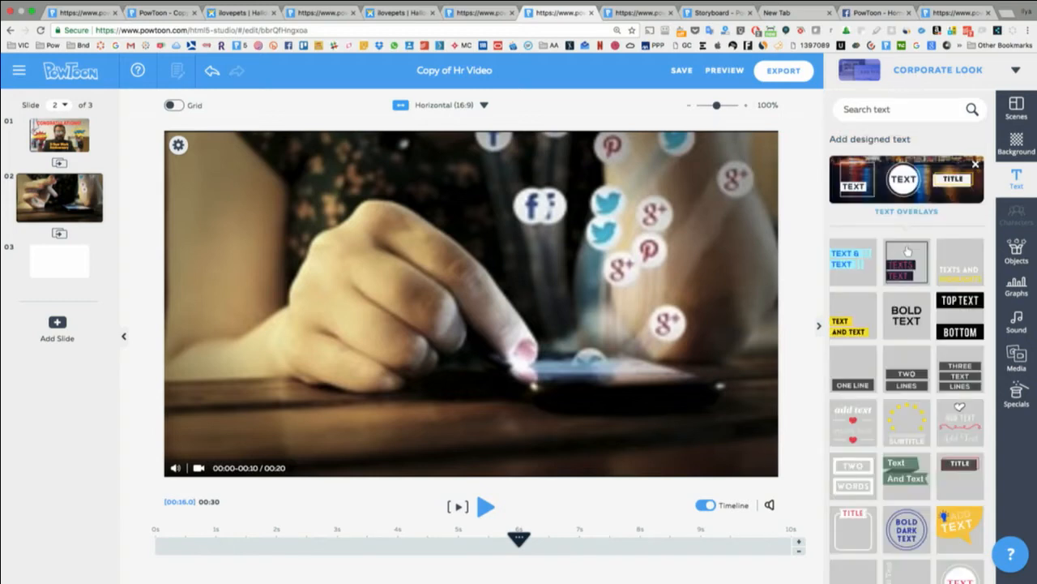
pyautogui.click(852, 322)
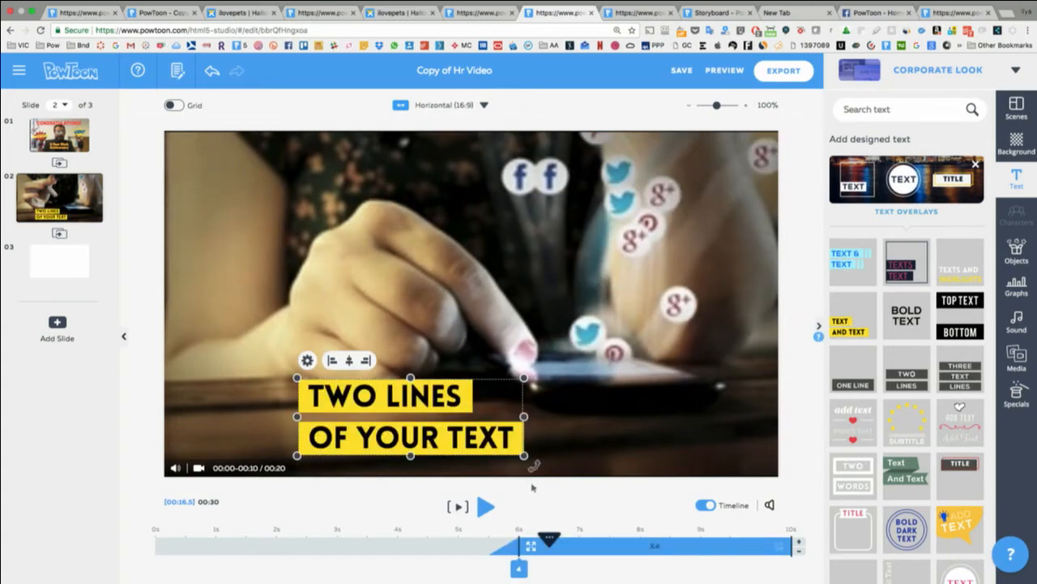
# - Make the text overlay enter at 2 s, nudge it toward the slide's centre, and play the slide
pyautogui.moveTo(520, 543); pyautogui.dragTo(278, 533)
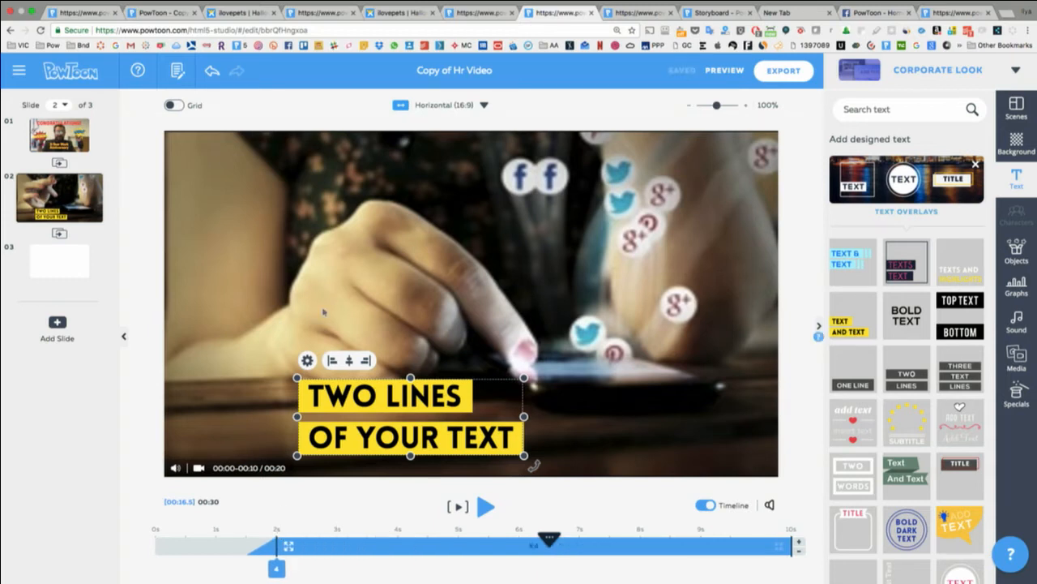
pyautogui.moveTo(364, 397); pyautogui.dragTo(394, 392)
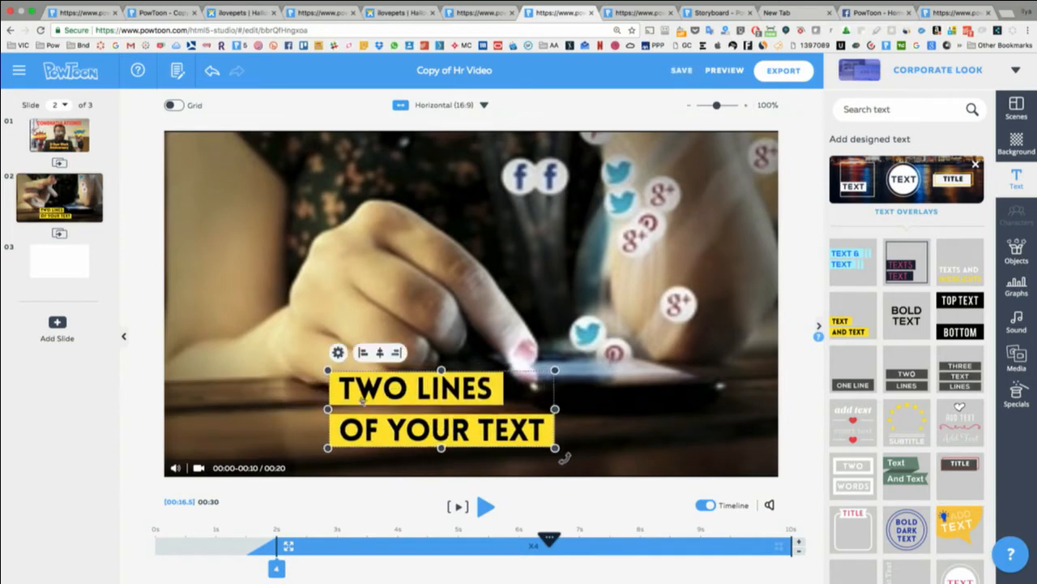
pyautogui.click(457, 506)
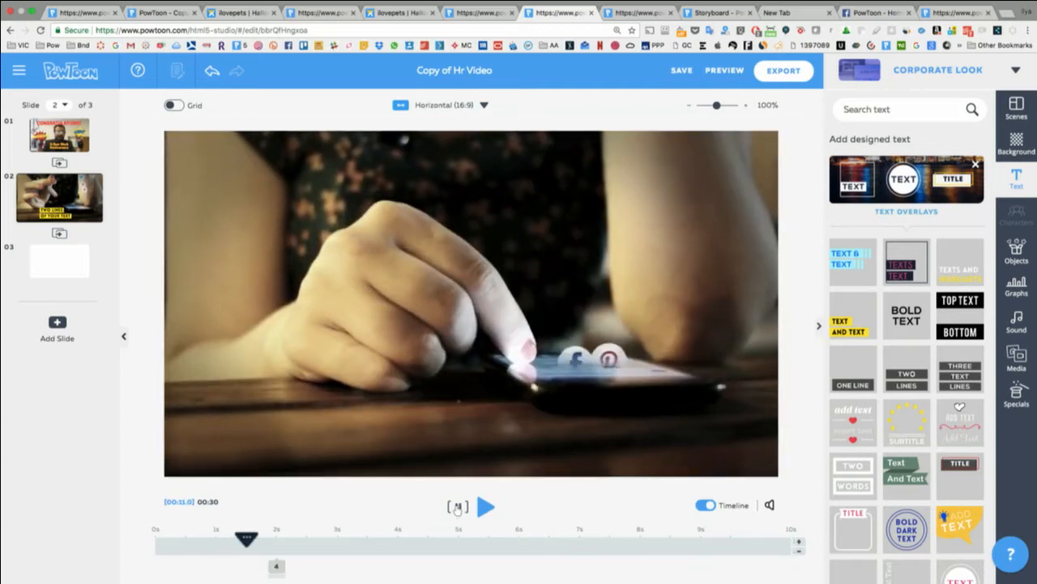
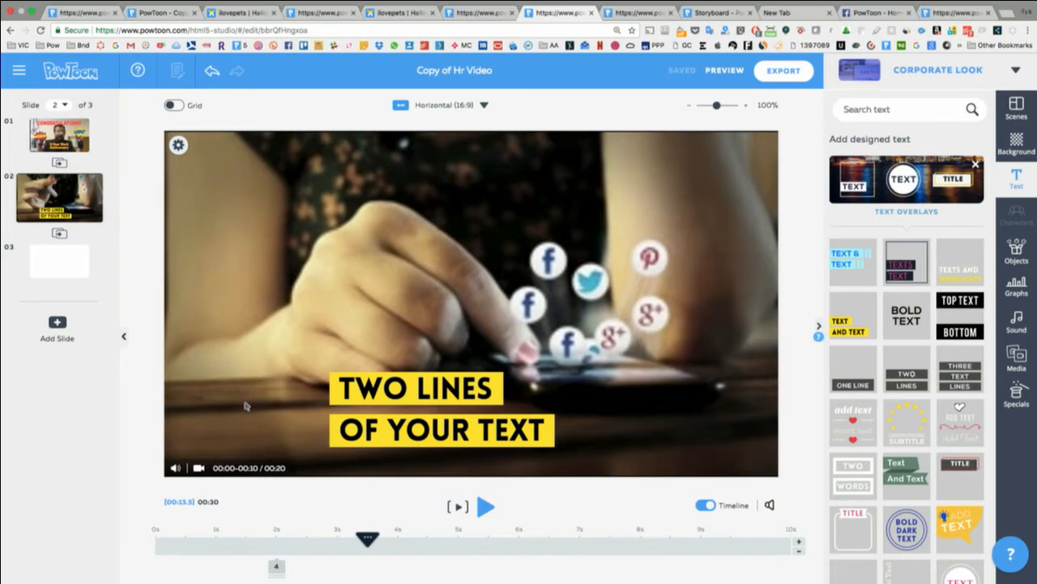
pyautogui.click(604, 444)
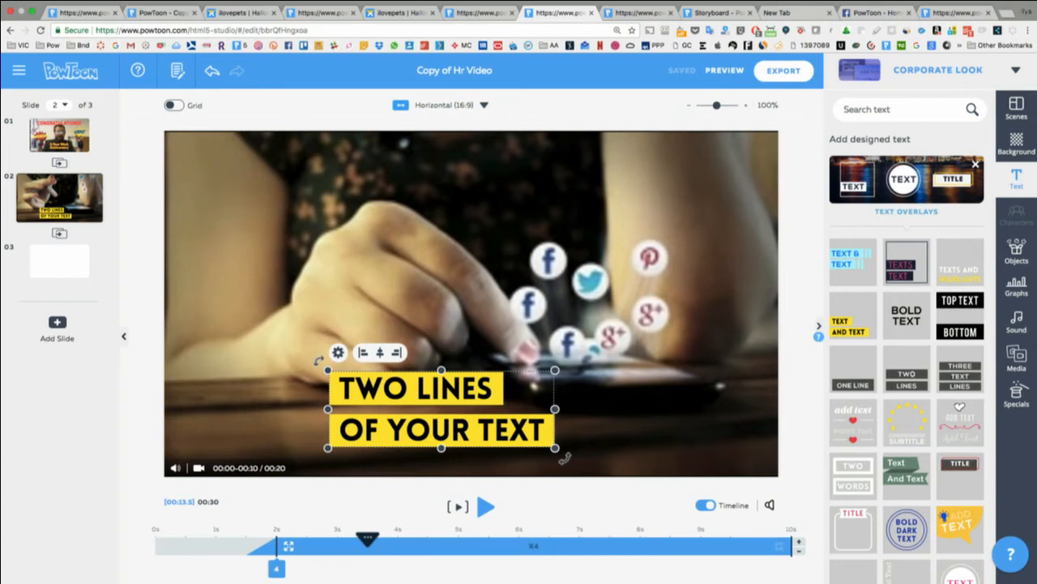
pyautogui.click(277, 405)
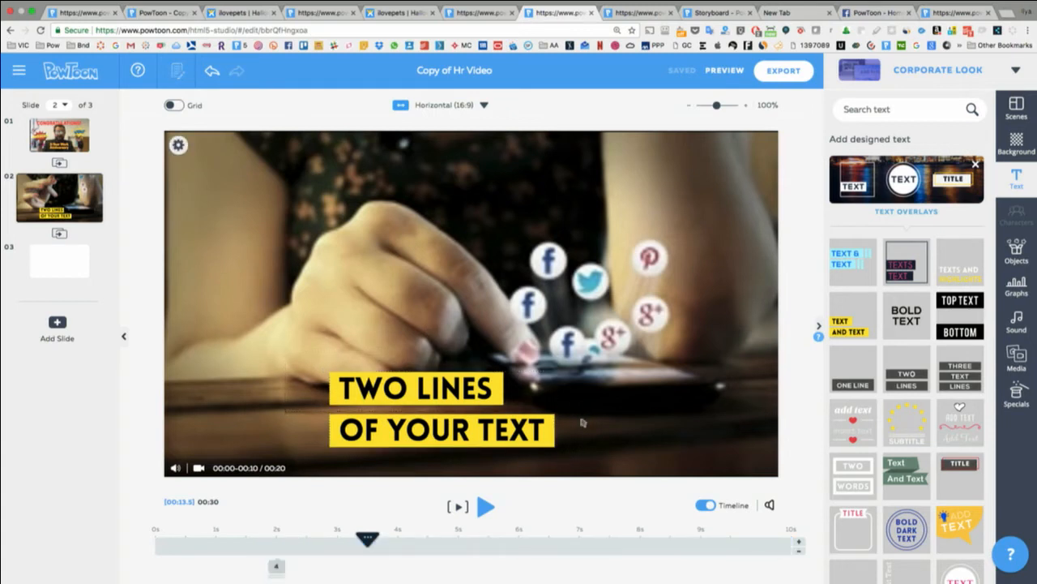
pyautogui.click(583, 439)
pyautogui.click(386, 364)
pyautogui.click(319, 360)
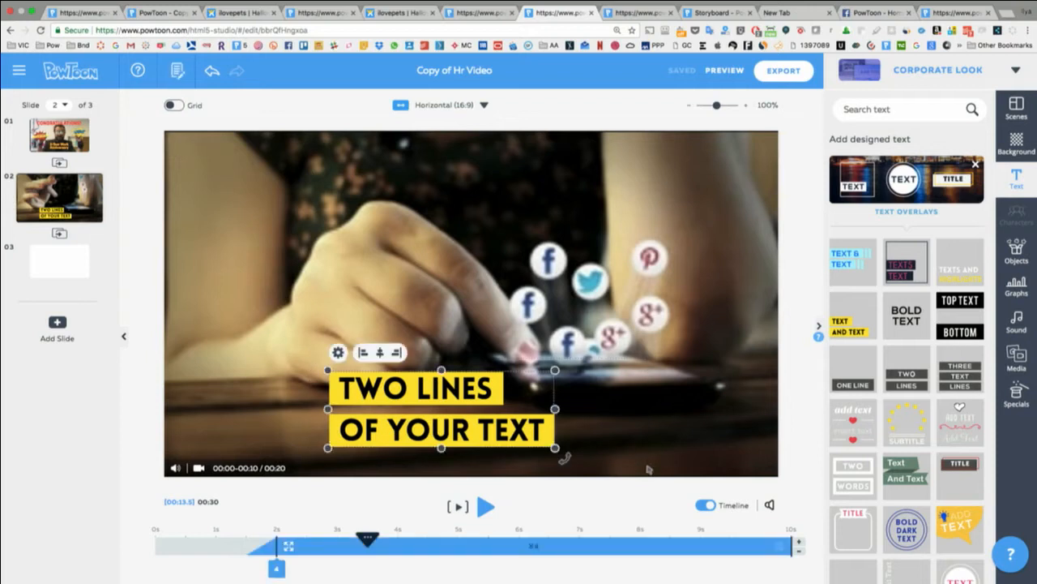
pyautogui.click(642, 454)
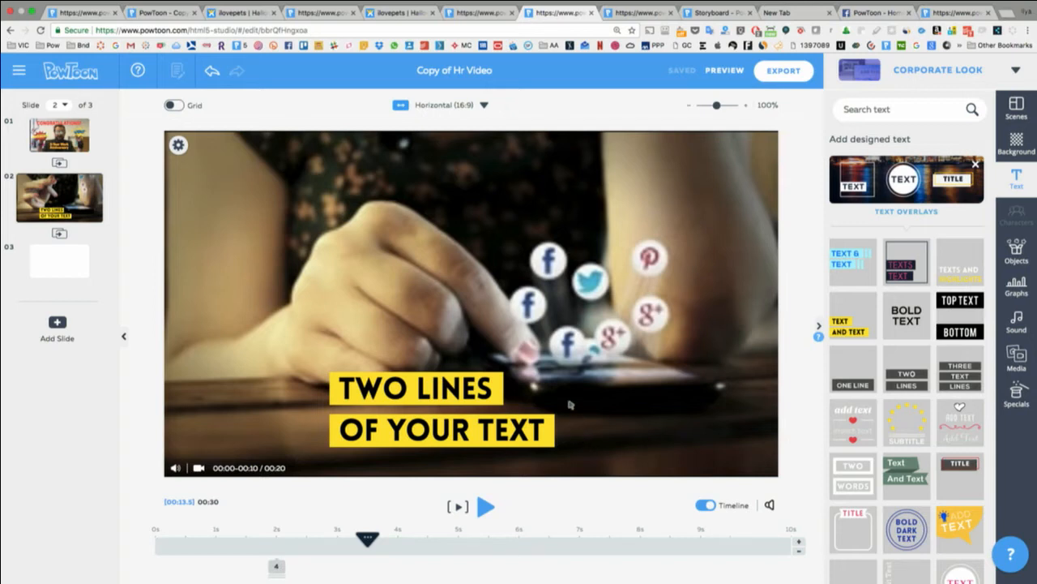
# - Change the canvas format to Square (1:1)
pyautogui.click(443, 106)
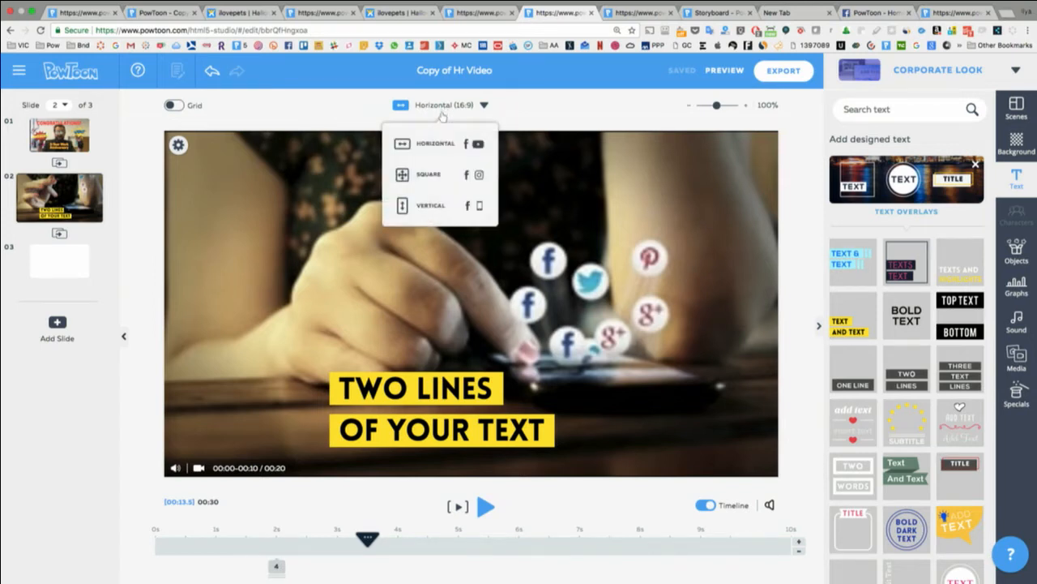
pyautogui.click(435, 179)
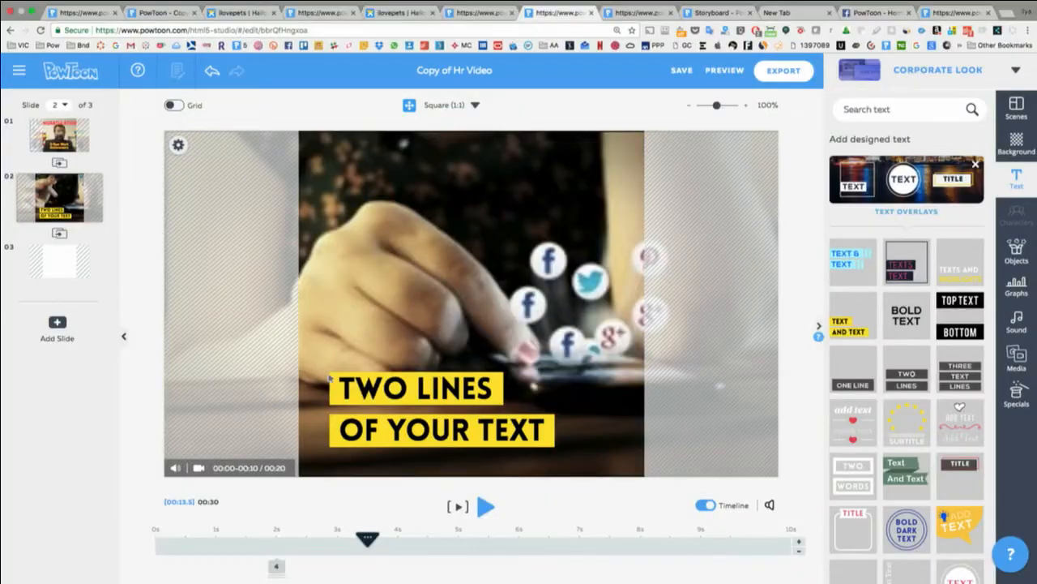
# - Replace the two lines of the yellow text overlay with "WHAT AM" and "I DOING ?????"
pyautogui.click(362, 387)
pyautogui.click(362, 387)
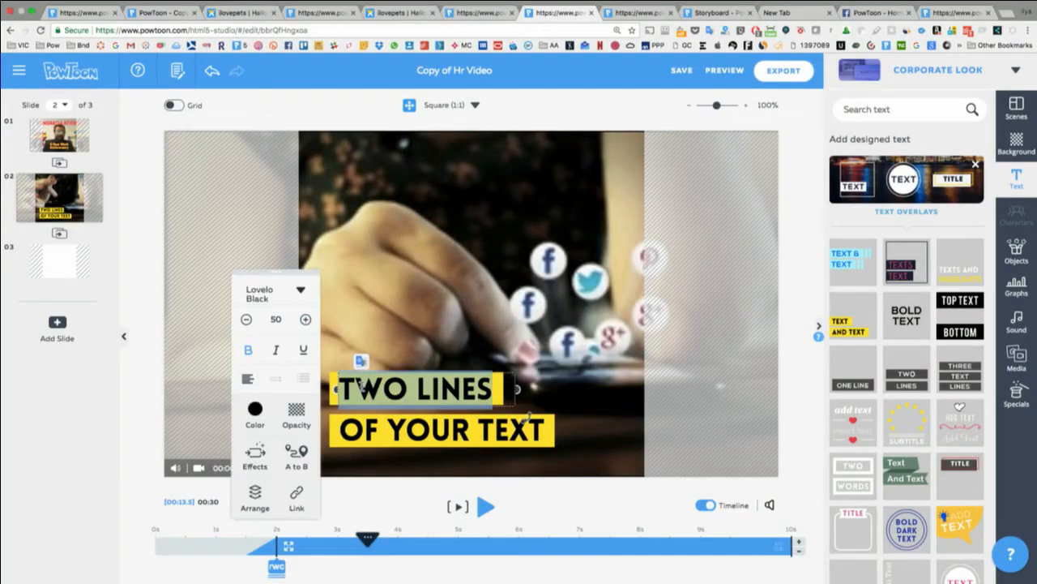
pyautogui.write('WHAT ')
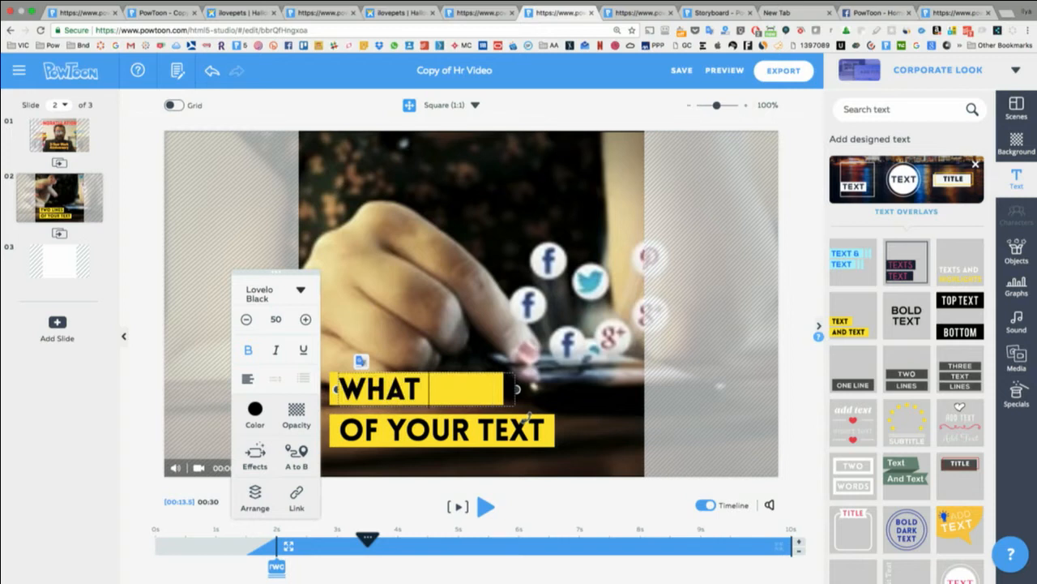
pyautogui.write('AM')
pyautogui.tripleClick(350, 431)
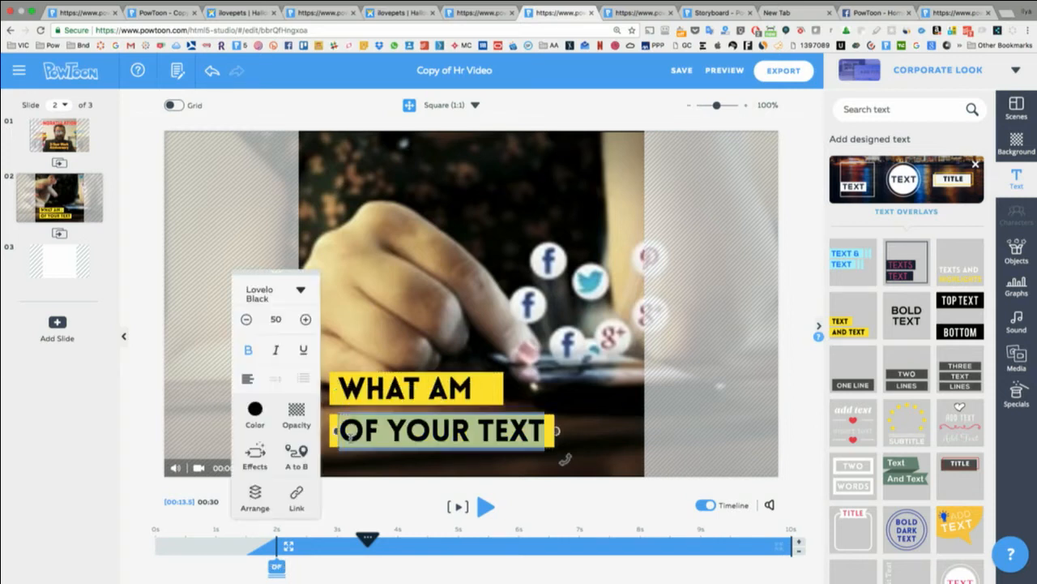
pyautogui.write('I D')
pyautogui.press('BackSpace')
pyautogui.press('BackSpace')
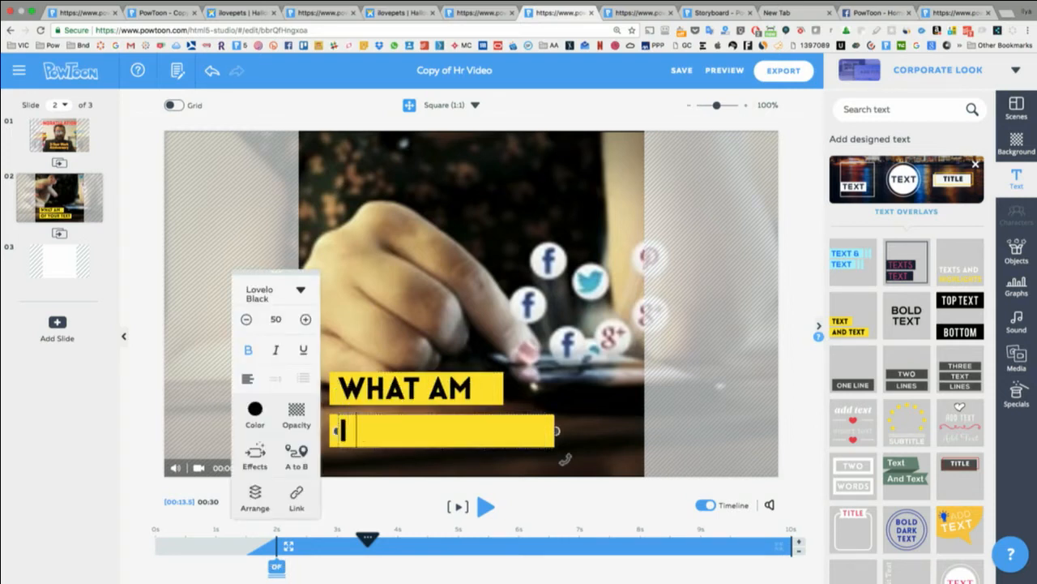
pyautogui.write('DOING')
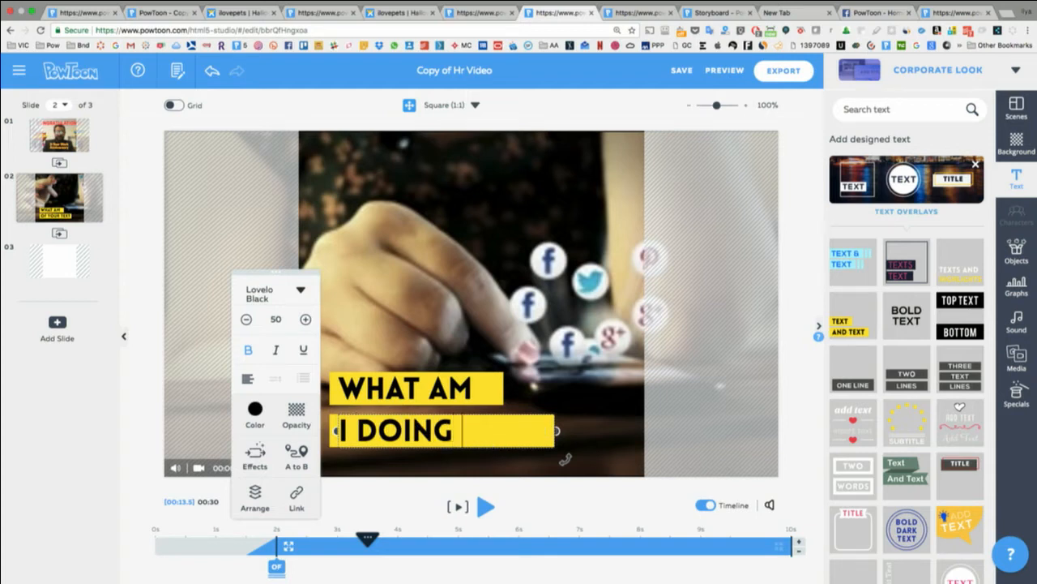
pyautogui.write(' ?????')
pyautogui.click(585, 330)
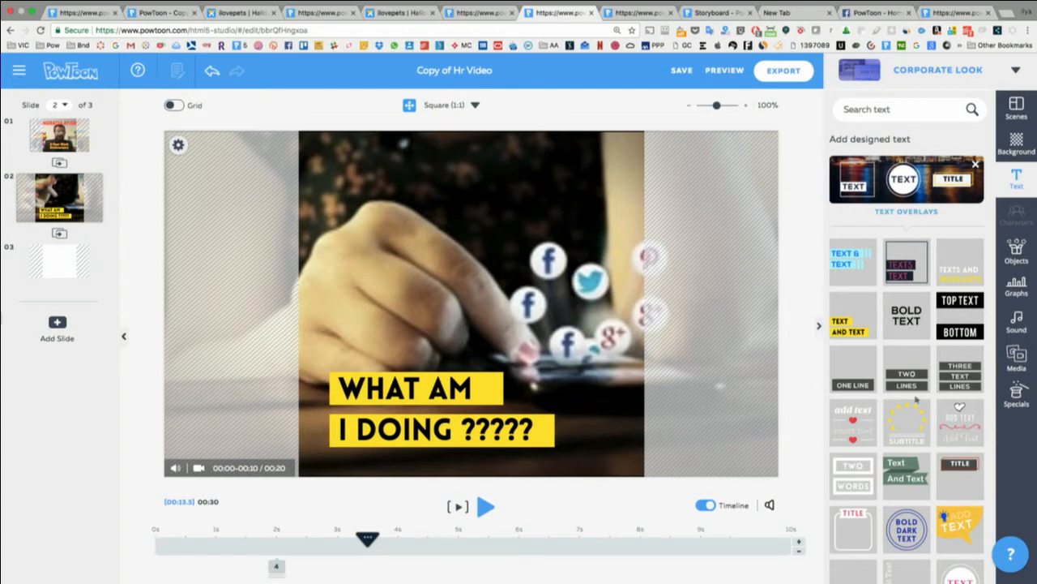
# - Play the slide to about 4.5 s and insert the dark-sleeved long-armed thumbs-up from the Hands Gestures collection
pyautogui.scroll(-3, 908, 389)
pyautogui.scroll(1, 916, 398)
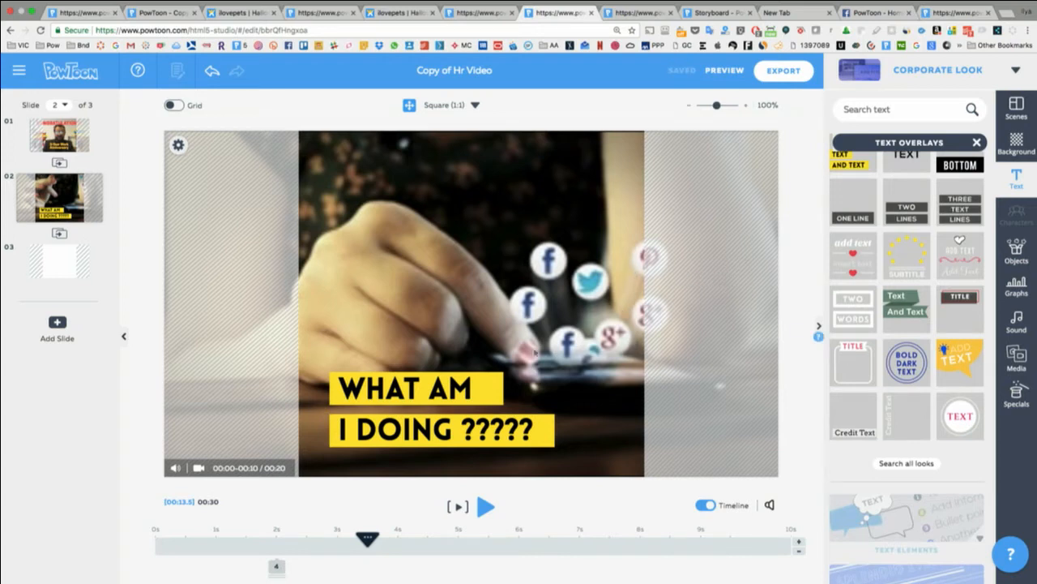
pyautogui.click(459, 507)
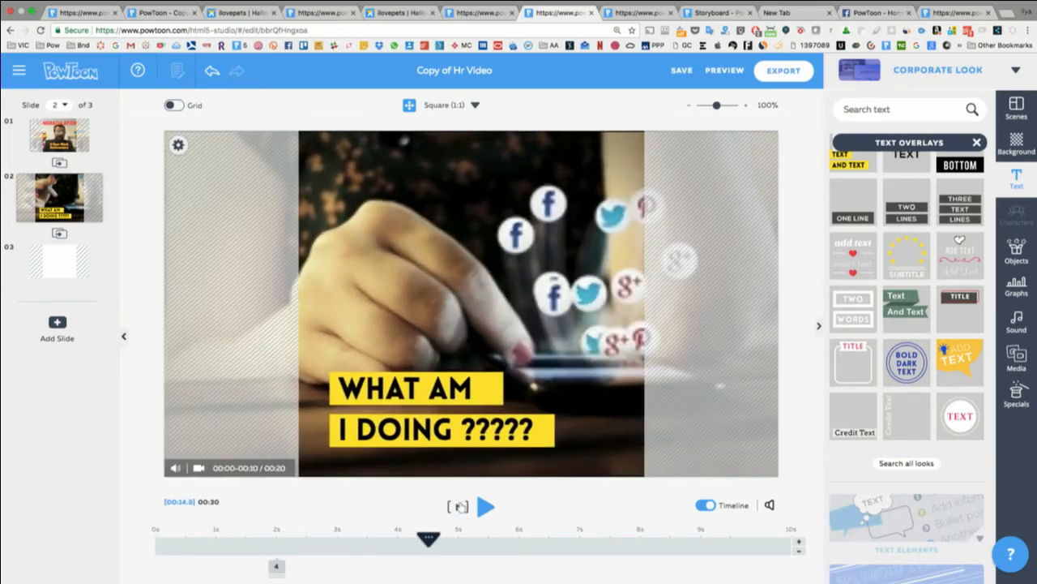
pyautogui.click(1001, 258)
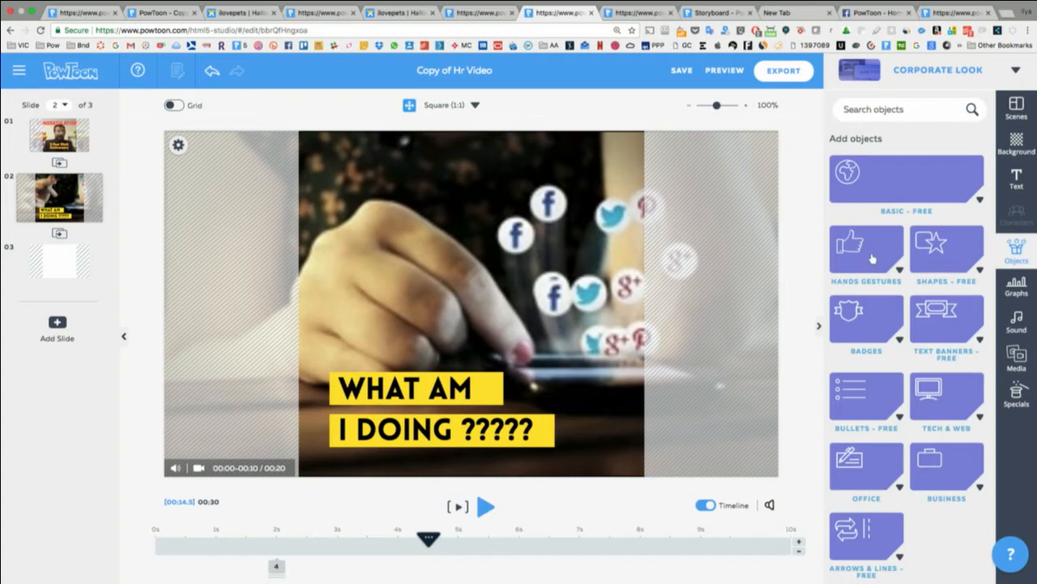
pyautogui.click(872, 258)
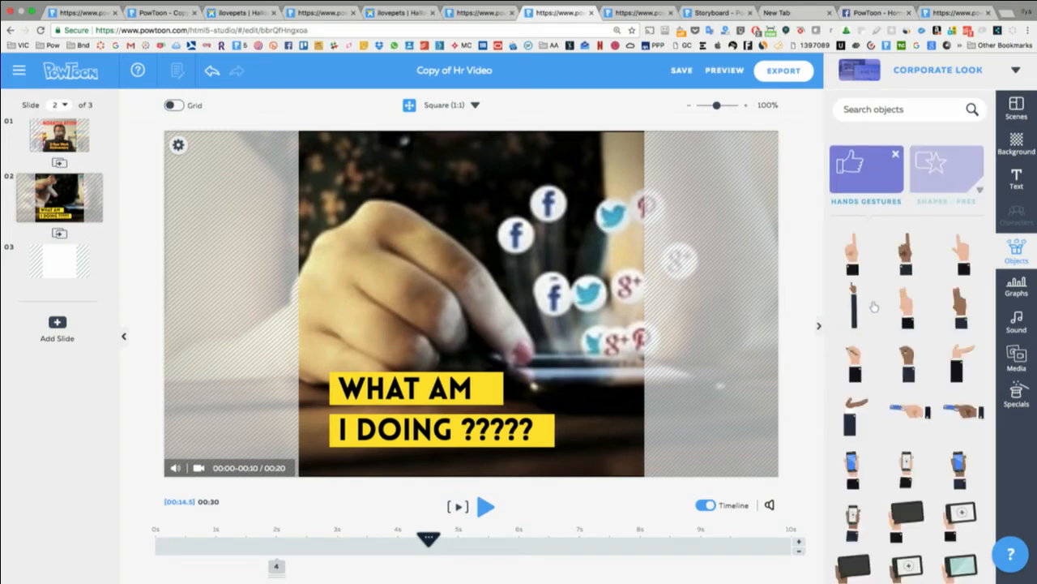
pyautogui.scroll(-5, 895, 319)
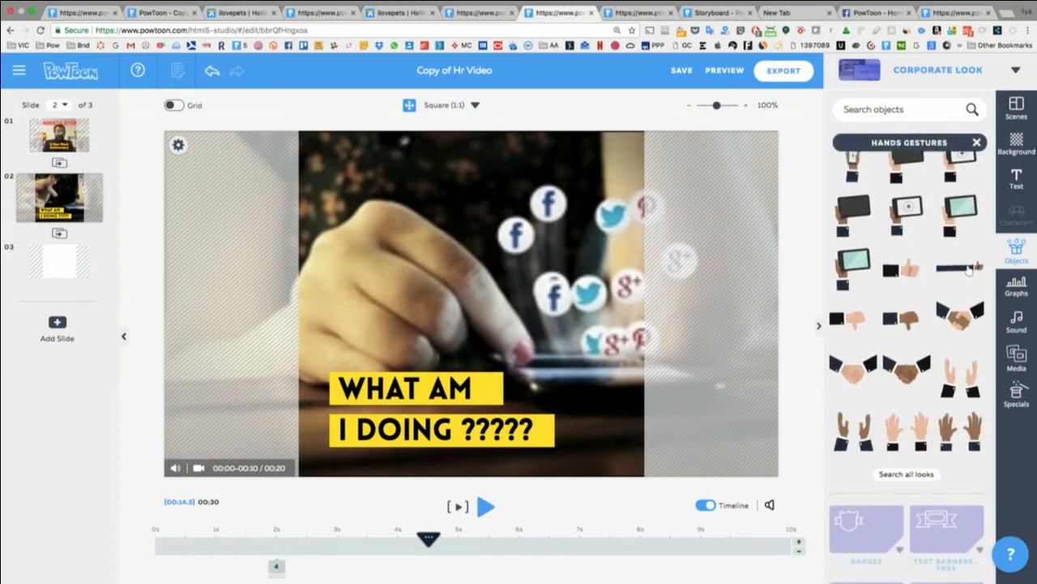
pyautogui.click(968, 269)
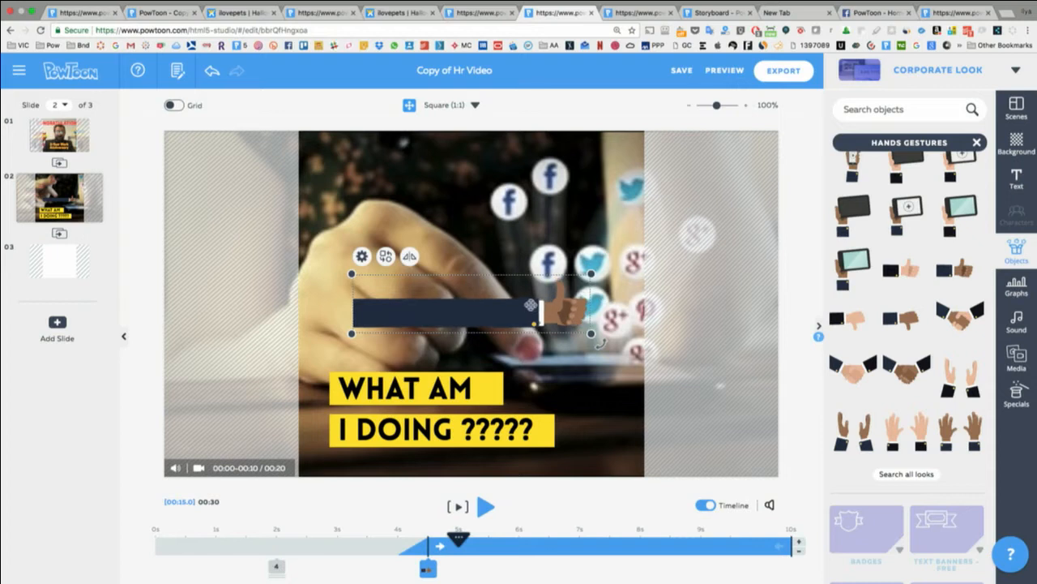
# - Enlarge the thumbs-up arm so it reaches in from the left edge of the square frame, and make it enter at 4 s
pyautogui.moveTo(367, 283); pyautogui.dragTo(375, 286)
pyautogui.moveTo(429, 251); pyautogui.dragTo(565, 113)
pyautogui.moveTo(504, 245); pyautogui.dragTo(374, 244)
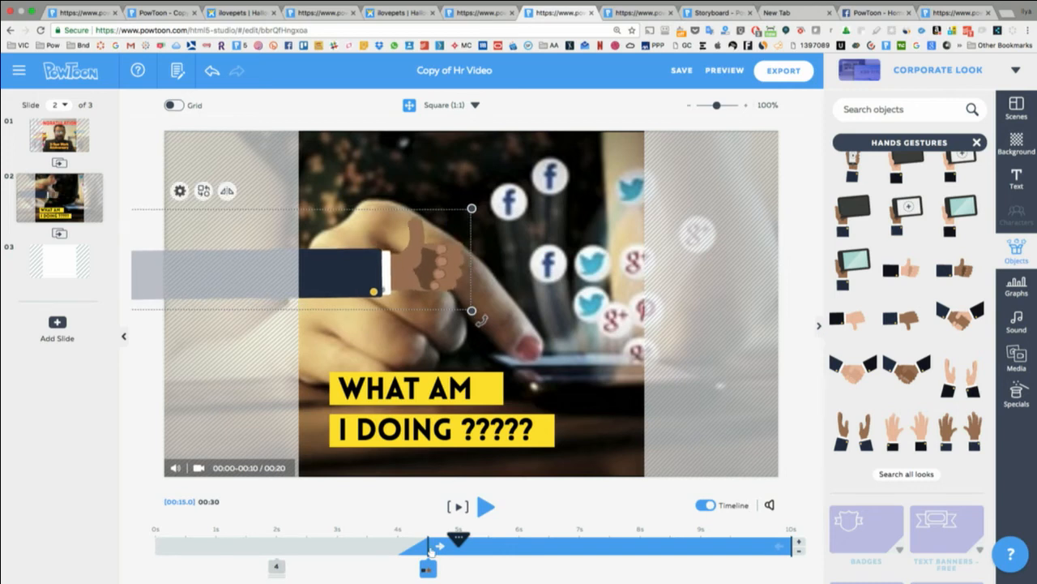
pyautogui.moveTo(428, 569); pyautogui.dragTo(397, 568)
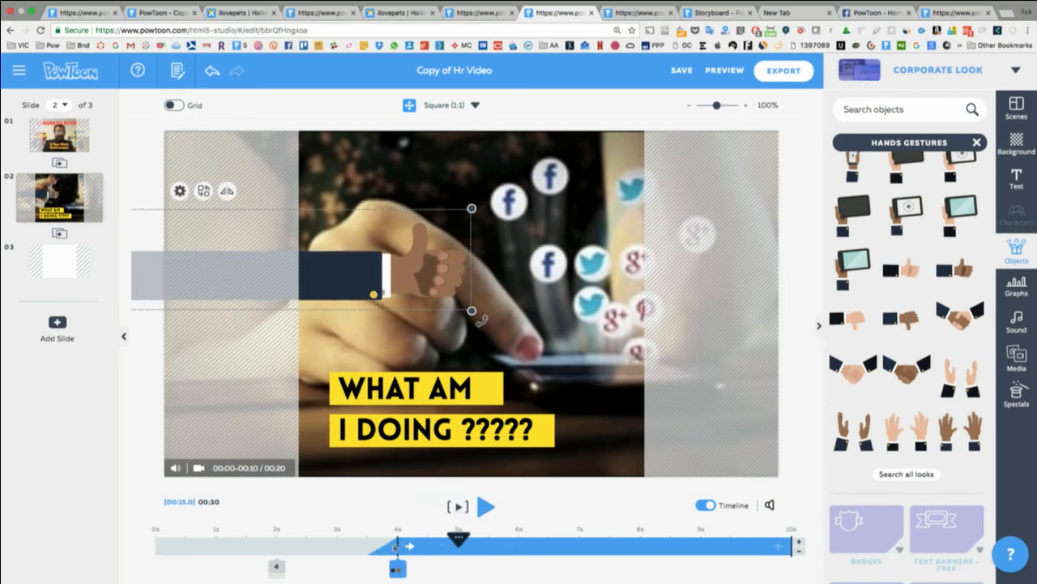
# - Play the slide, pausing at about 7.5 s, and check the available export options
pyautogui.click(457, 507)
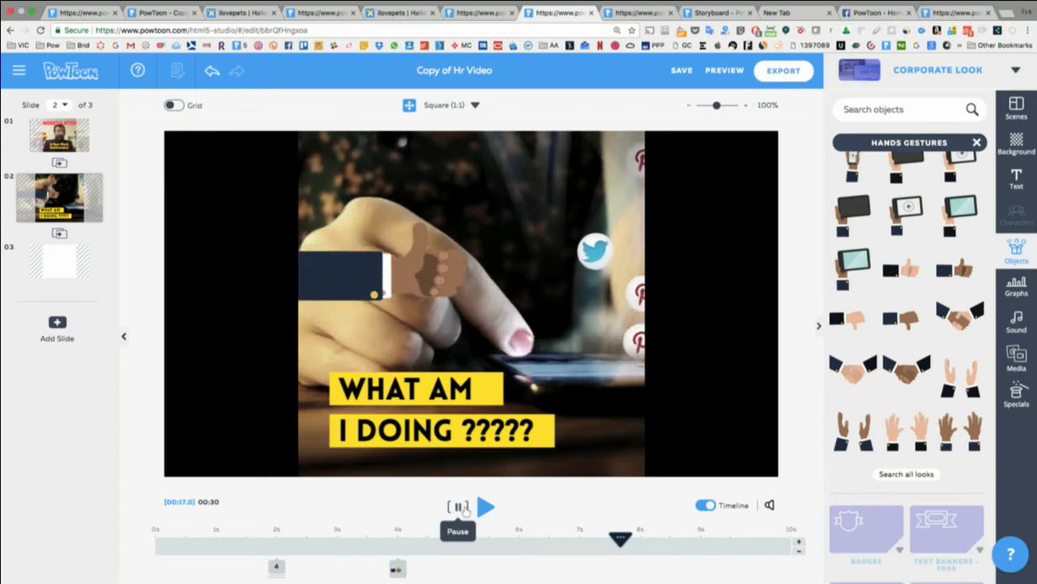
pyautogui.click(459, 508)
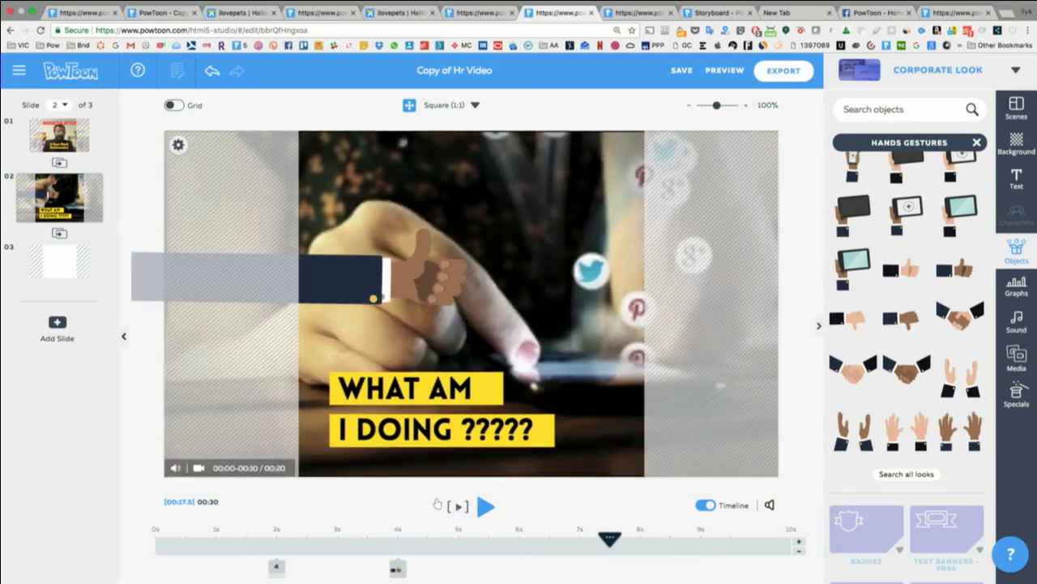
pyautogui.click(784, 71)
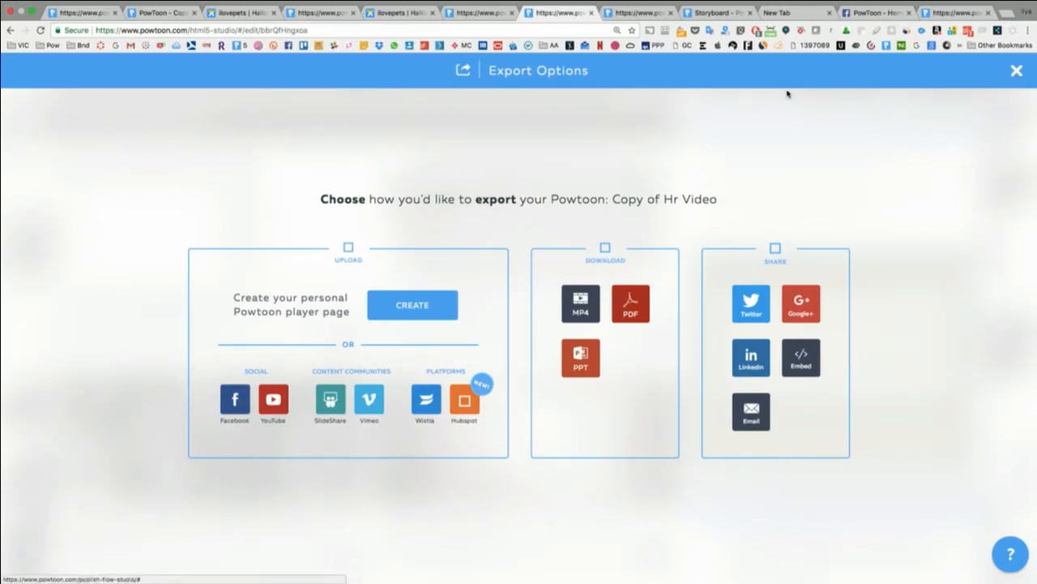
pyautogui.click(1014, 70)
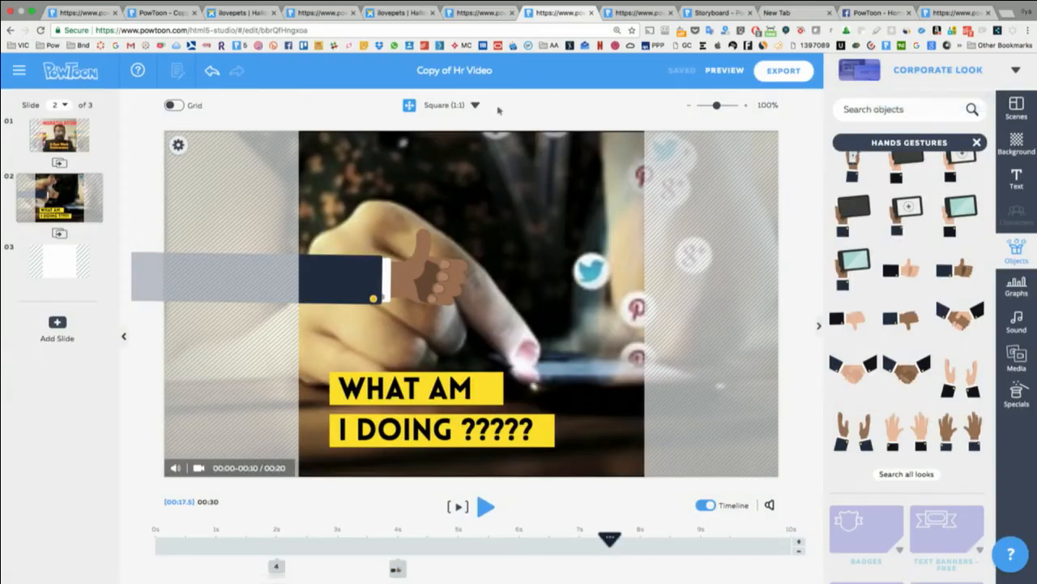
# - Play the square product webinar post on PowToon's Facebook page and compare it with the speech bubble on the Product Webinar slide
pyautogui.click(478, 15)
pyautogui.click(77, 133)
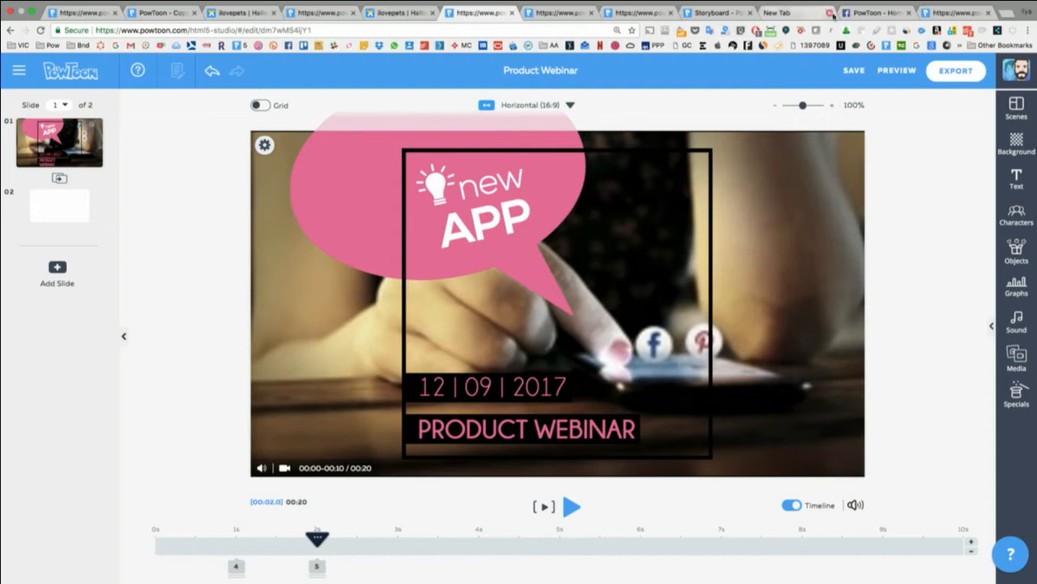
pyautogui.click(860, 14)
pyautogui.scroll(-15, 454, 360)
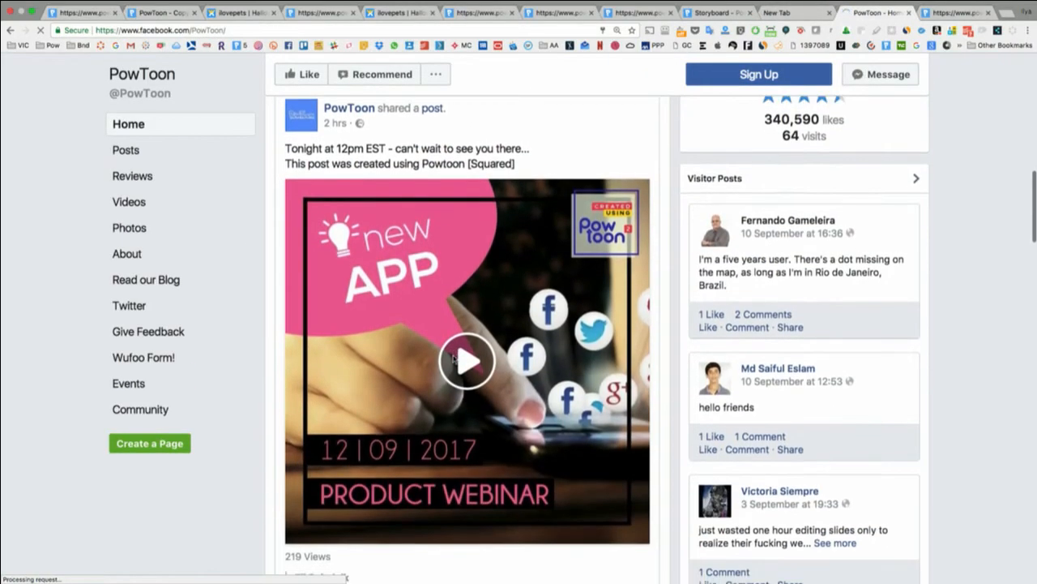
pyautogui.click(446, 405)
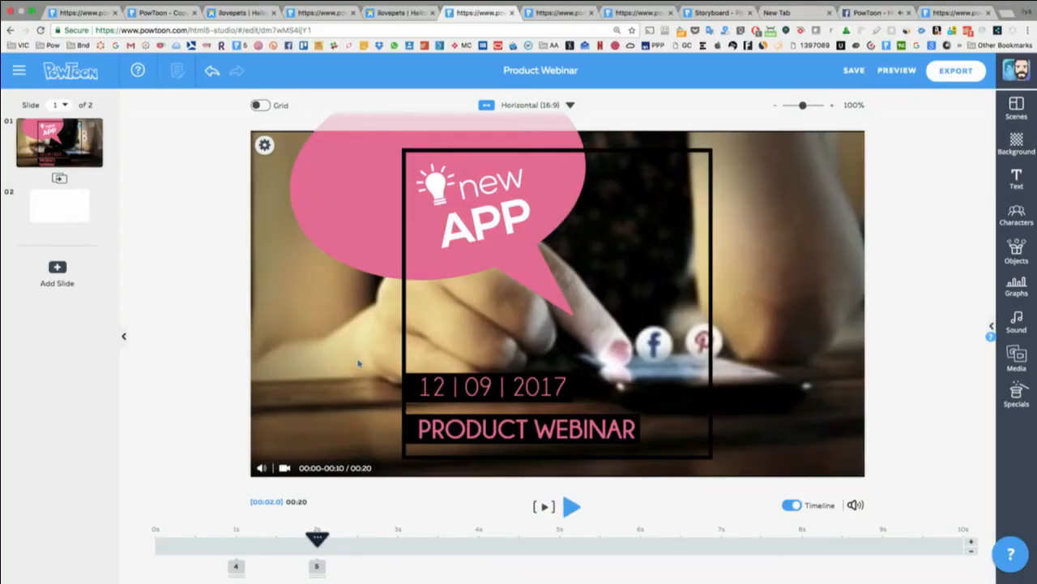
pyautogui.click(357, 199)
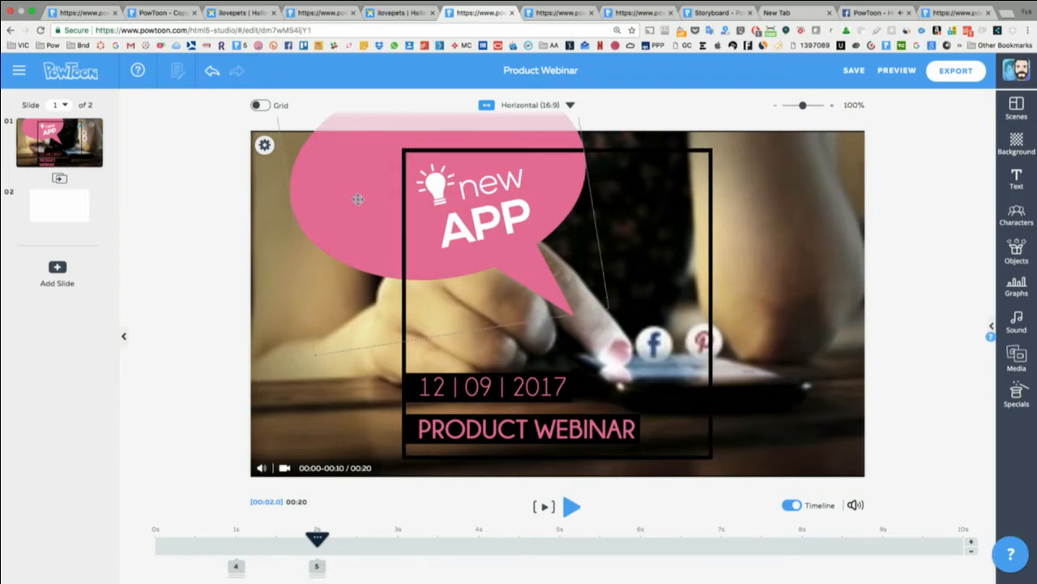
pyautogui.click(343, 157)
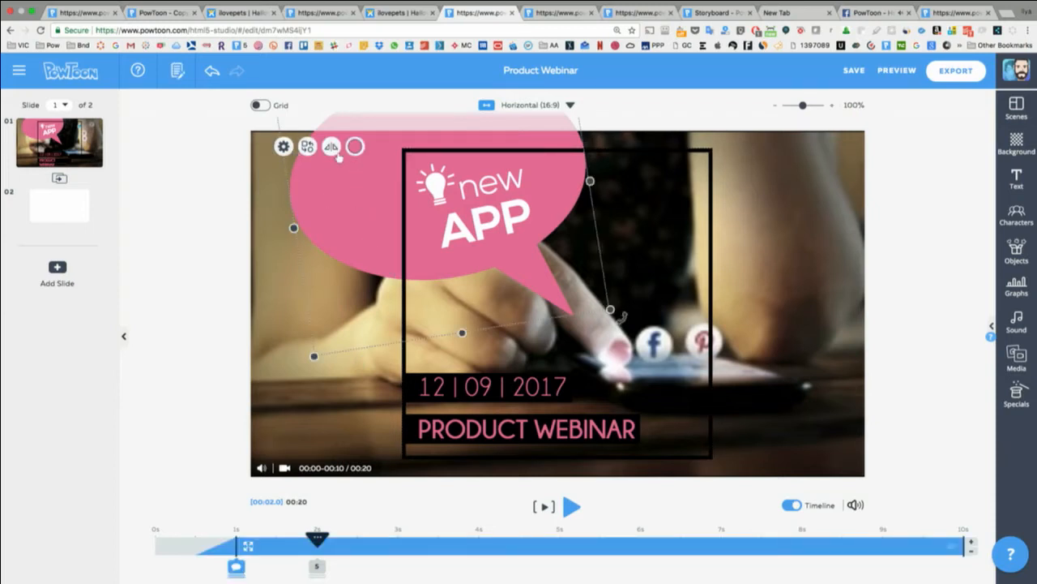
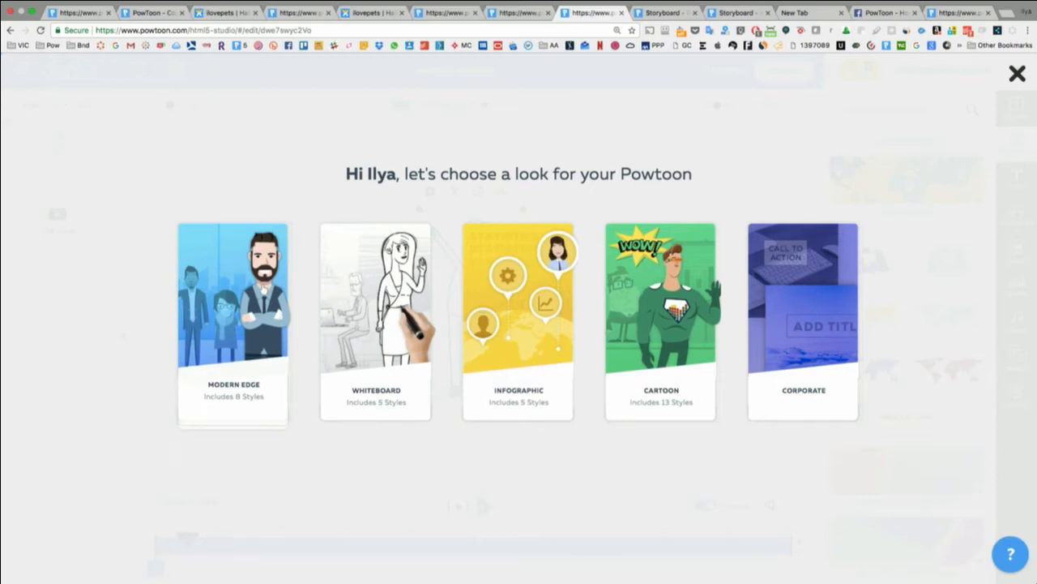
# - Apply the Modern Edge look to the Awesome Webinar project and browse its character collections
pyautogui.click(263, 288)
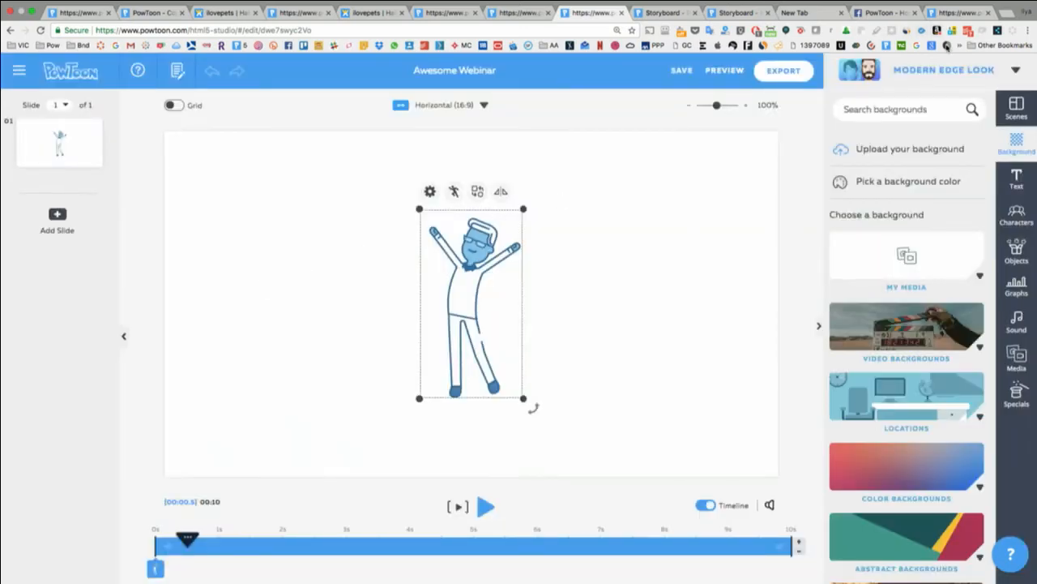
pyautogui.click(1017, 215)
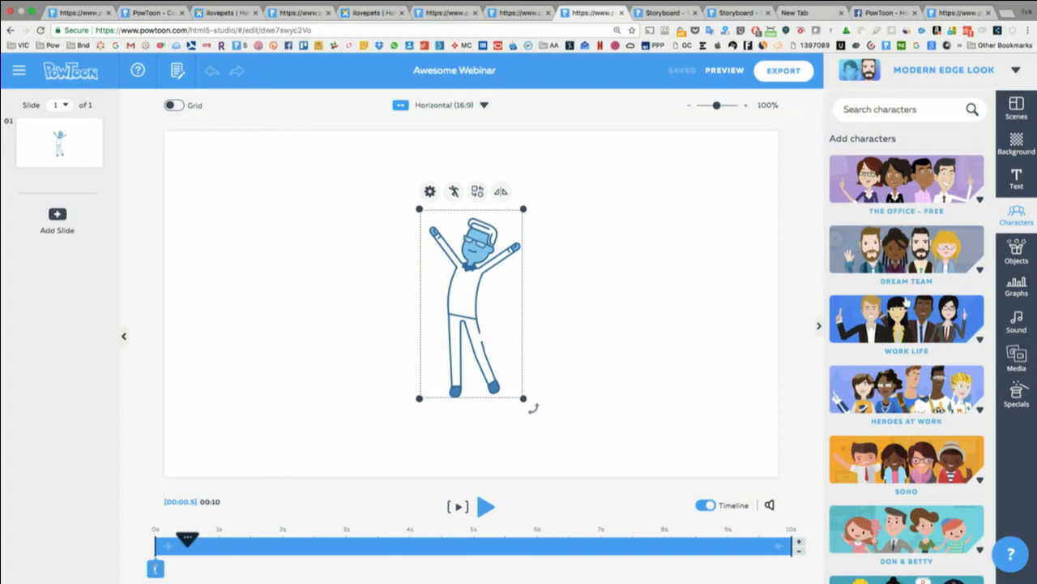
pyautogui.scroll(-3, 909, 301)
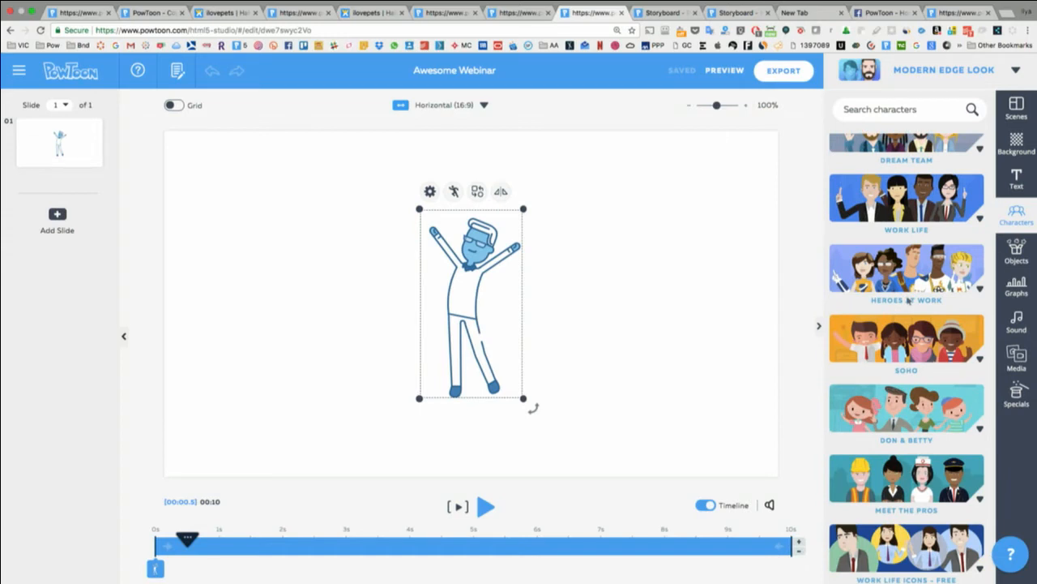
# - Change the project's look to Cartoon and browse its character collections
pyautogui.click(1016, 73)
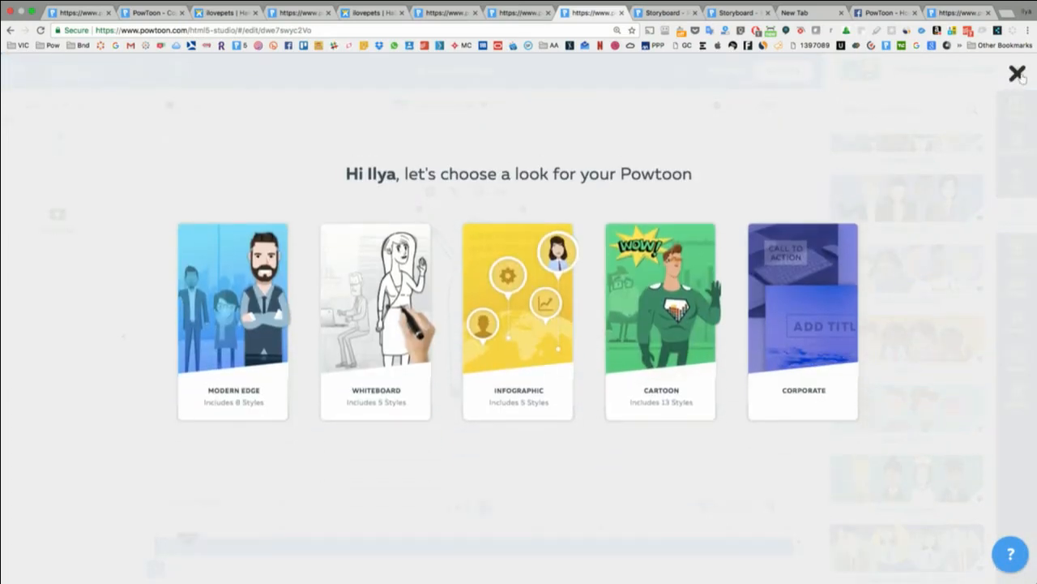
pyautogui.click(694, 324)
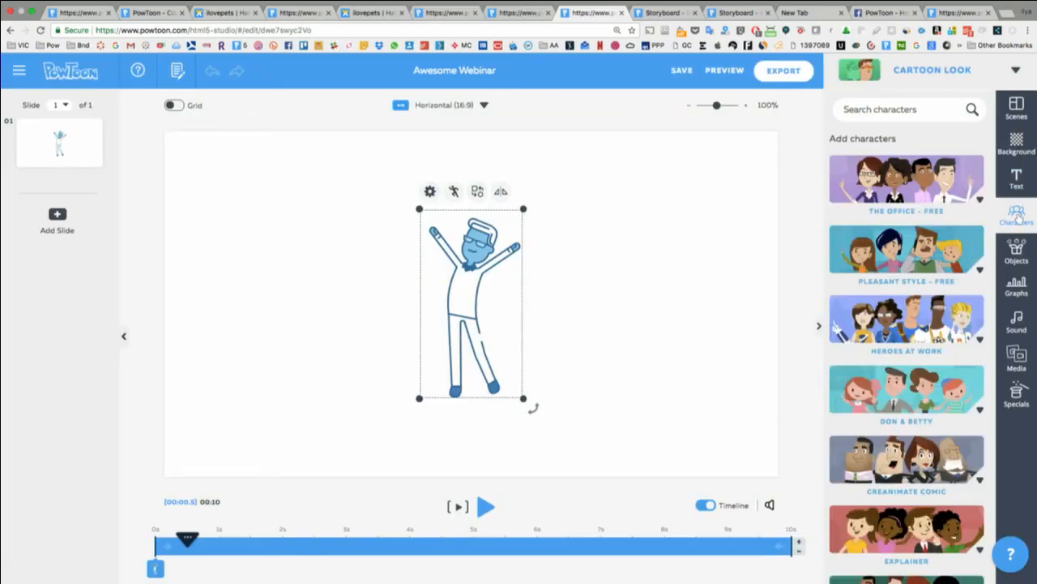
pyautogui.scroll(-3, 944, 289)
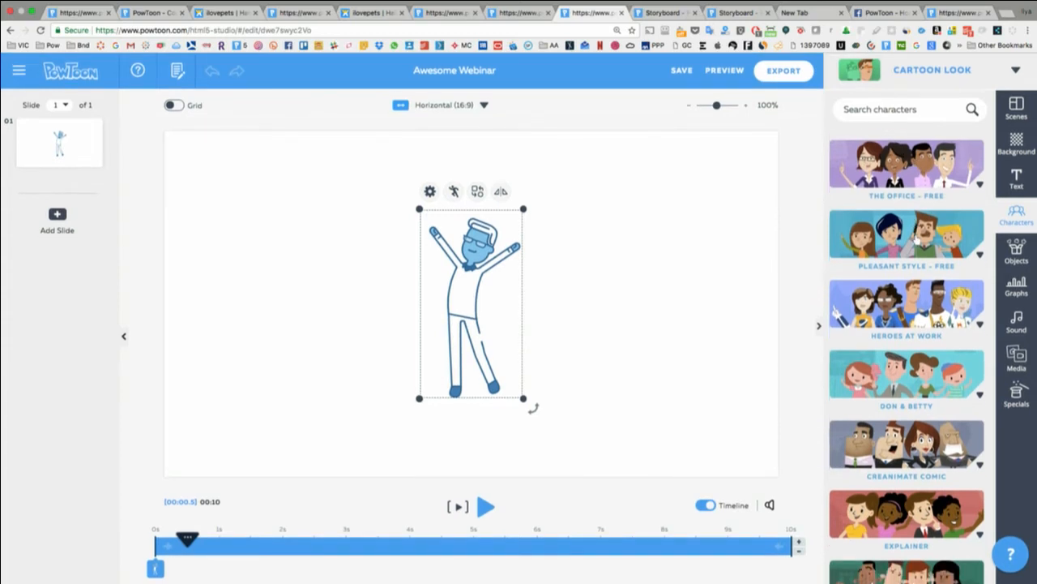
# - Add the curly-haired woman in black from The Office collection and space her evenly beside the blue outlined man
pyautogui.click(913, 196)
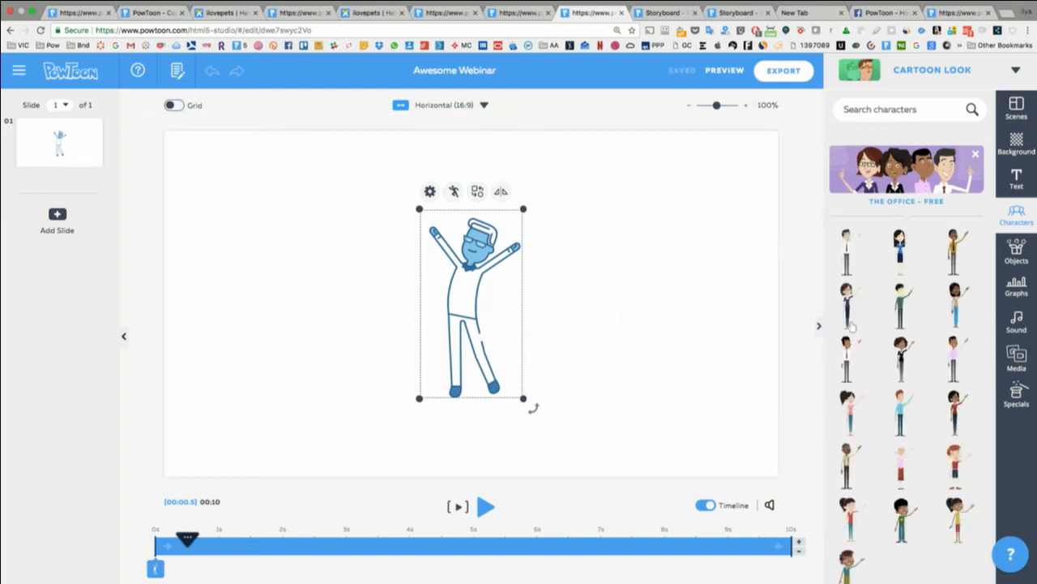
pyautogui.click(901, 357)
pyautogui.moveTo(458, 252); pyautogui.dragTo(661, 251)
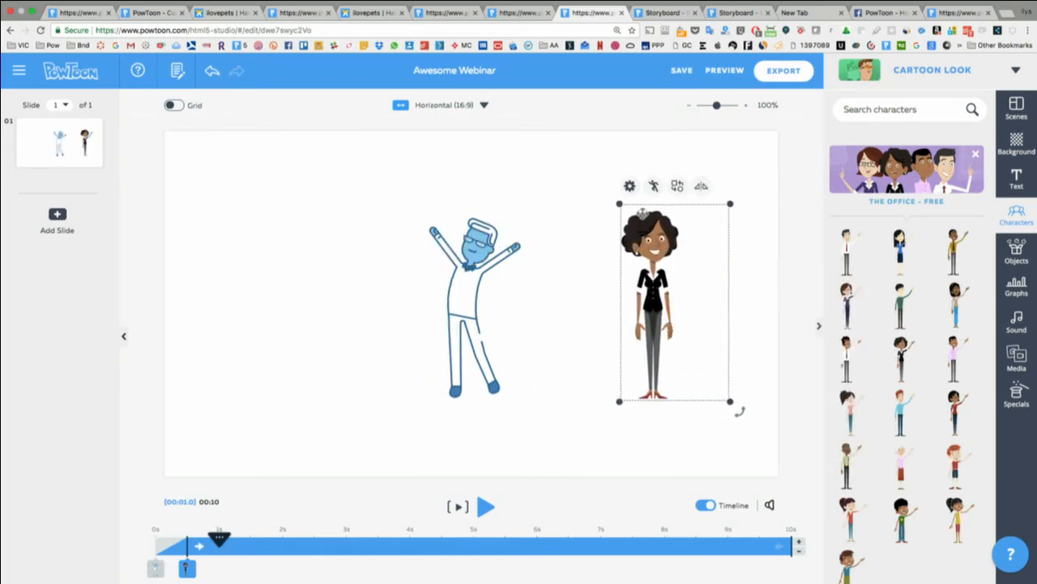
pyautogui.moveTo(470, 268); pyautogui.dragTo(426, 258)
pyautogui.click(679, 253)
pyautogui.moveTo(653, 244); pyautogui.dragTo(572, 243)
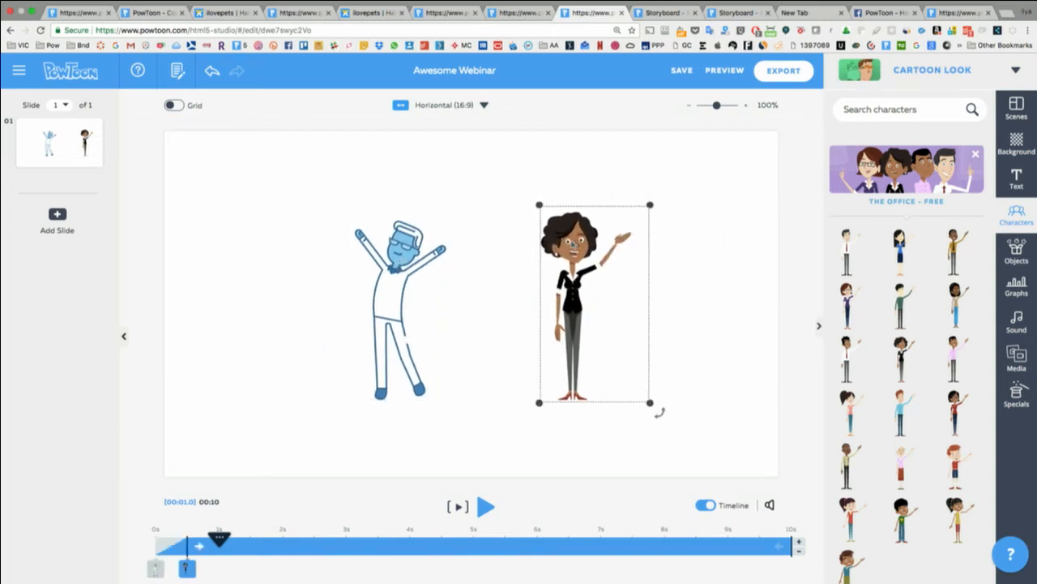
# - Change the canvas format to Vertical (9:16) and move both characters side by side into the vertical frame
pyautogui.click(456, 108)
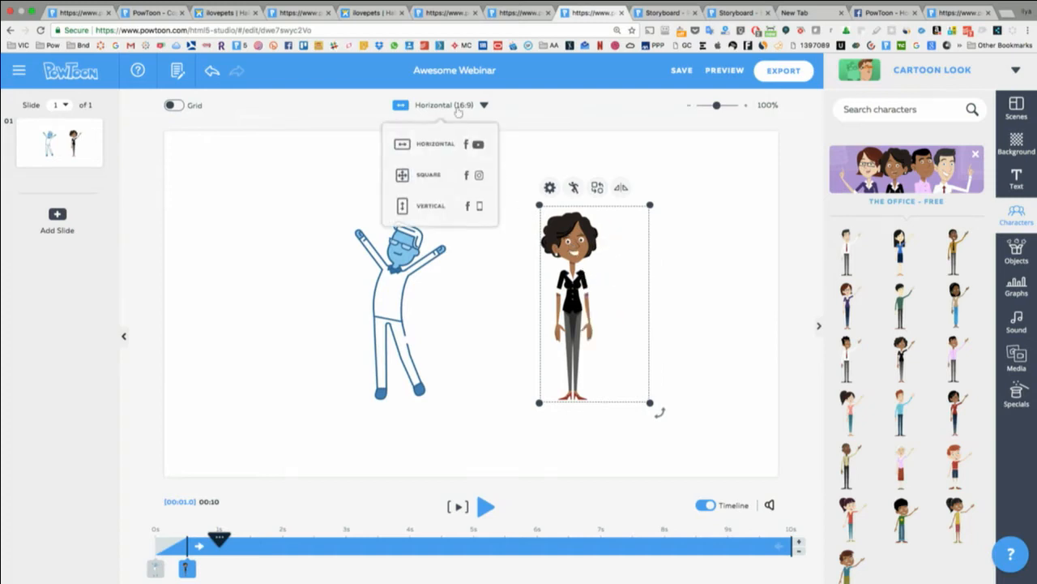
pyautogui.click(433, 205)
pyautogui.moveTo(401, 300); pyautogui.dragTo(445, 300)
pyautogui.moveTo(563, 300); pyautogui.dragTo(509, 300)
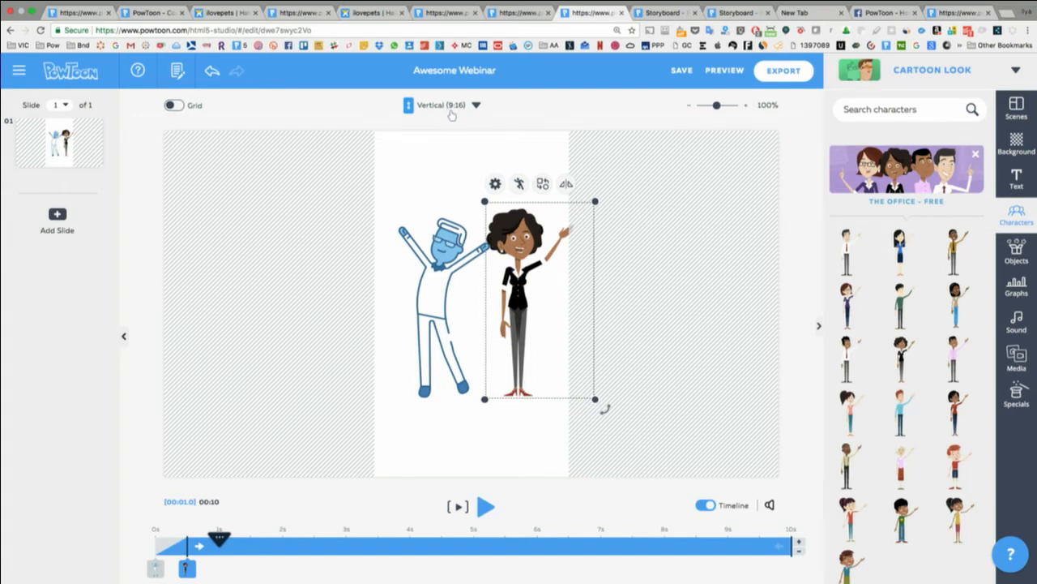
# - Change the canvas format to Horizontal (16:9) and move the blue outlined man away from the woman toward the slide's left side
pyautogui.click(450, 108)
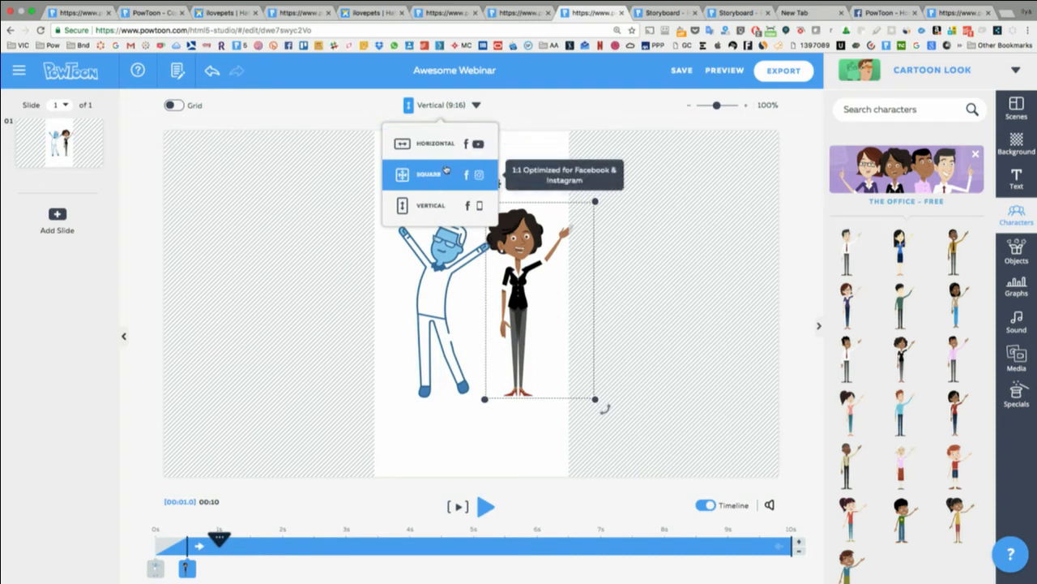
pyautogui.click(443, 151)
pyautogui.moveTo(441, 251); pyautogui.dragTo(332, 243)
# - Set the opacity of the curly-haired woman in black to 86%
pyautogui.click(517, 241)
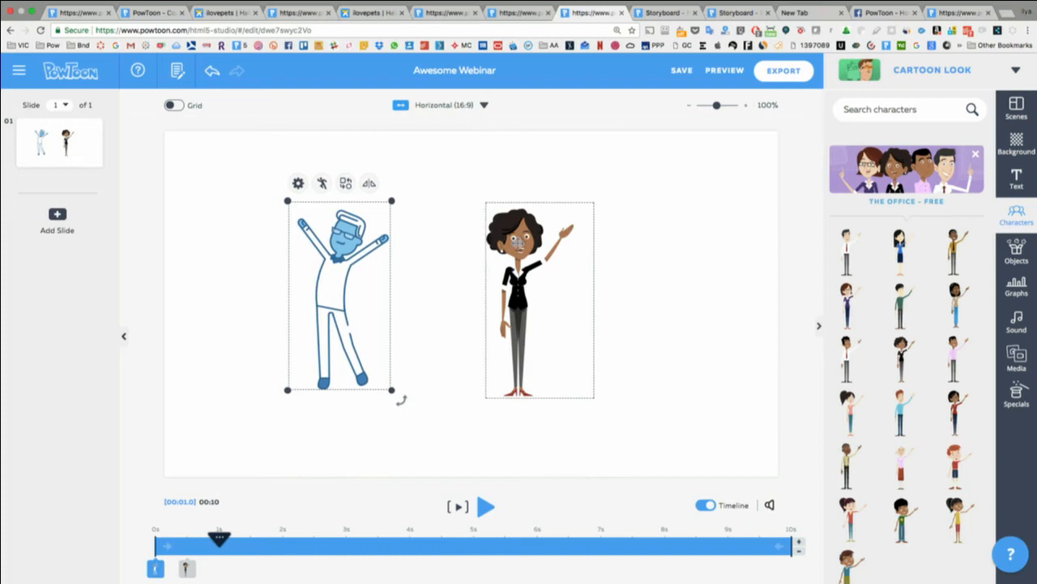
pyautogui.click(493, 184)
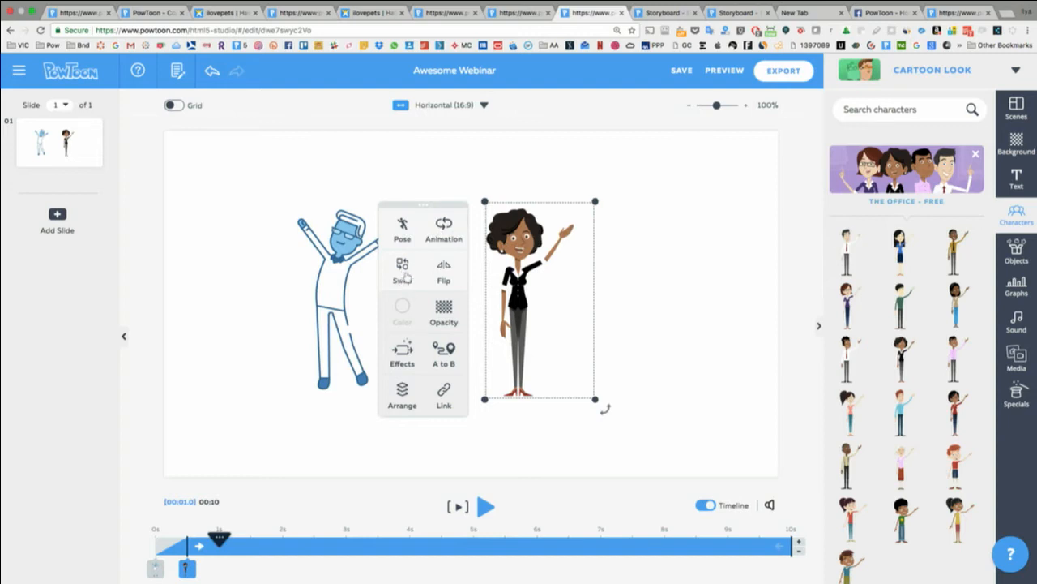
pyautogui.click(444, 312)
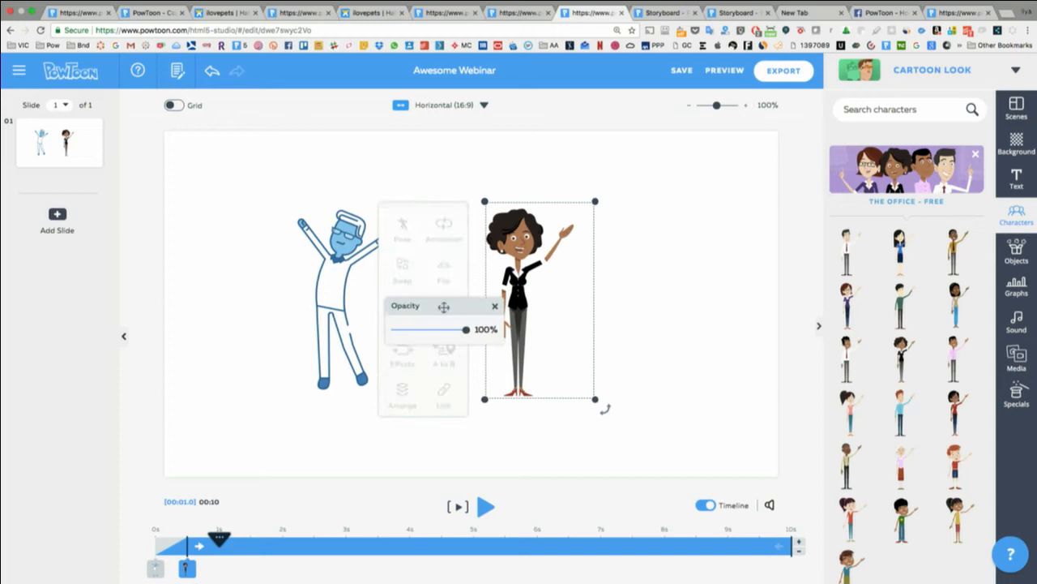
pyautogui.moveTo(465, 330)
pyautogui.mouseDown()
pyautogui.moveTo(420, 331)
pyautogui.moveTo(457, 329)
pyautogui.mouseUp()
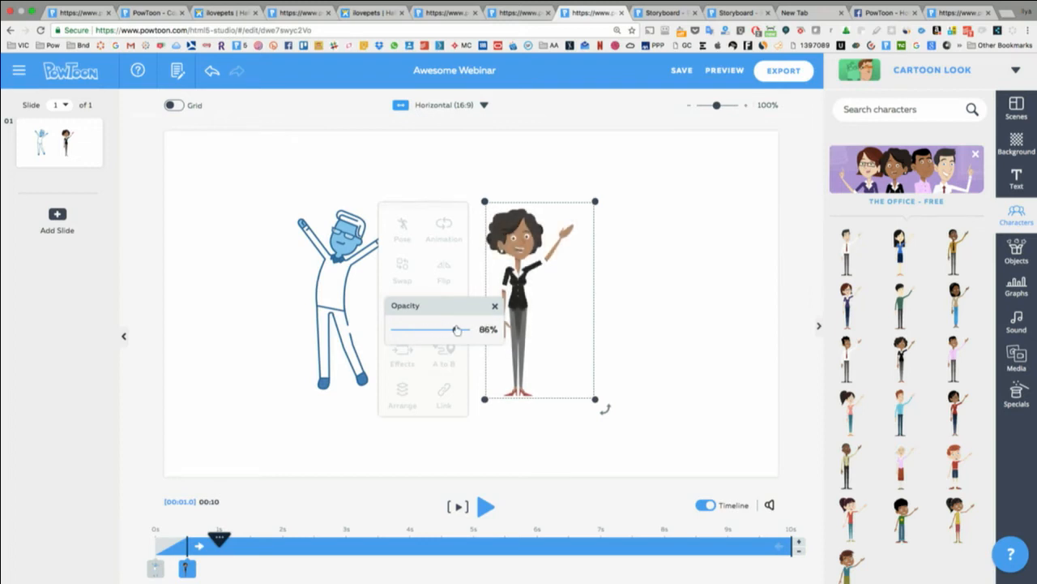
pyautogui.click(495, 307)
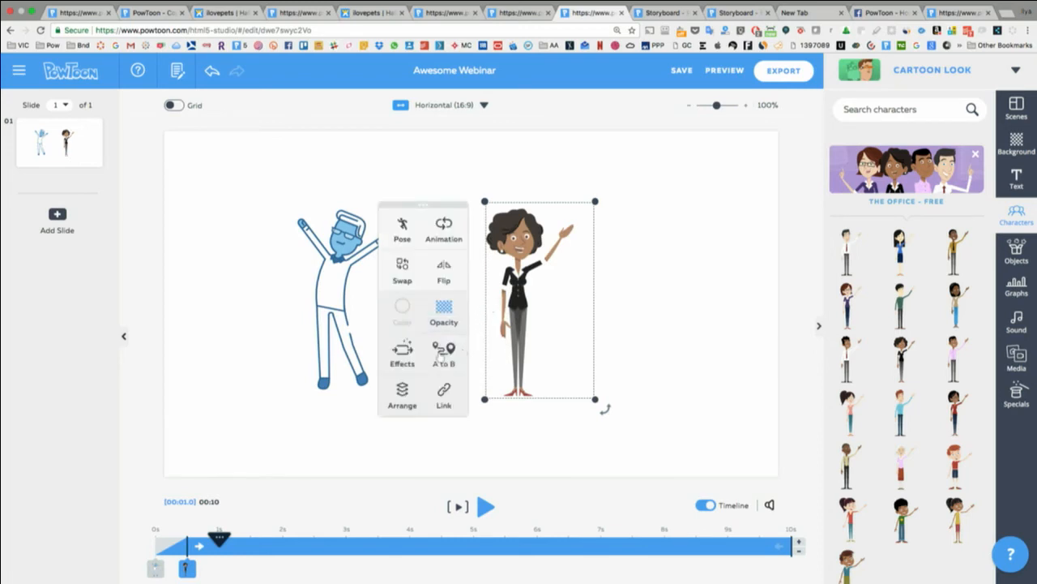
# - Review the woman's enter and exit effects and move her close beside the blue outlined man
pyautogui.click(402, 354)
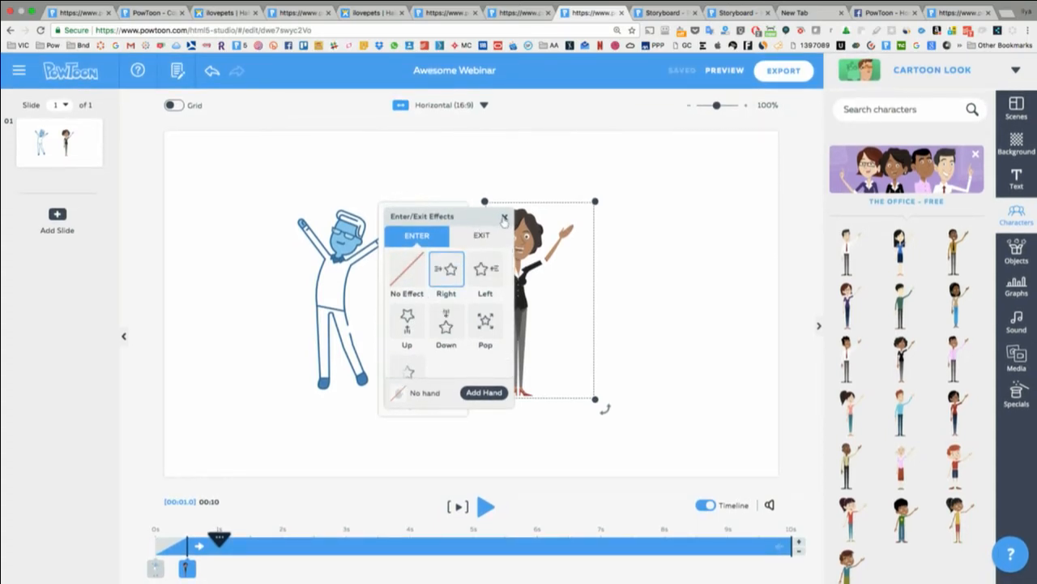
pyautogui.click(504, 217)
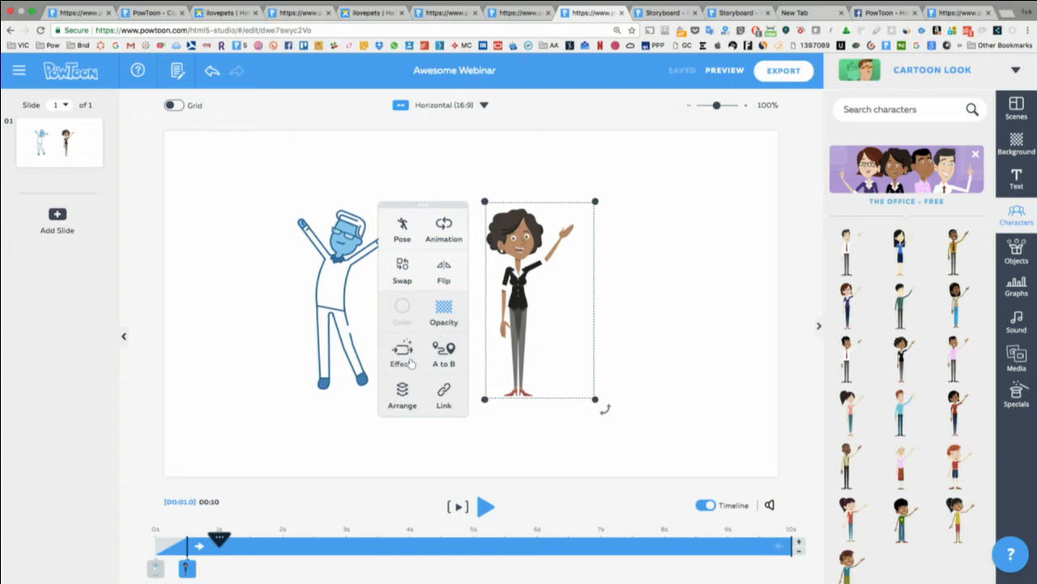
pyautogui.click(554, 272)
pyautogui.moveTo(553, 271); pyautogui.dragTo(473, 297)
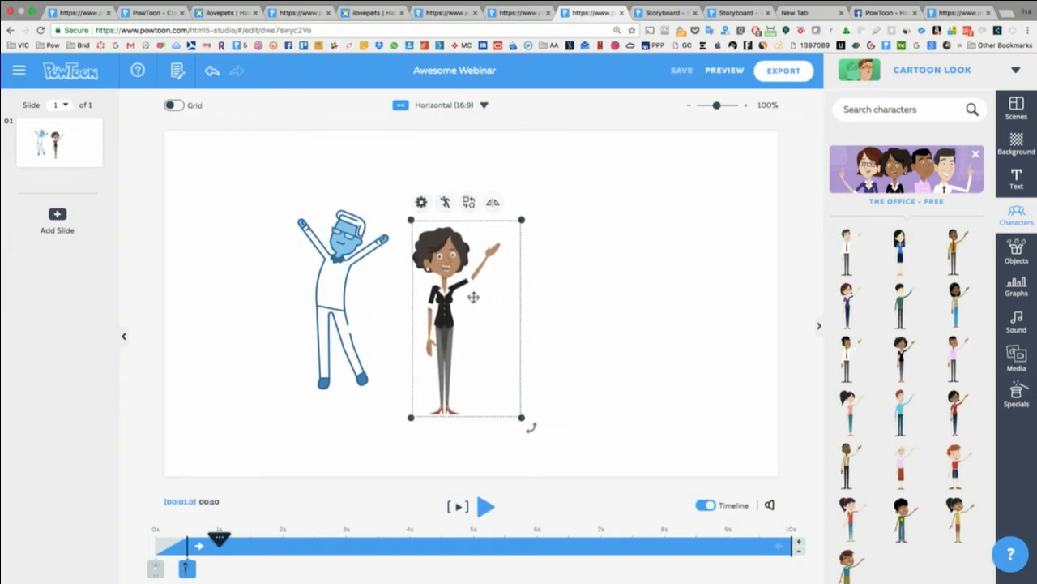
# - Add an A to B motion to the woman that ends with her much larger at the slide's right side
pyautogui.click(421, 204)
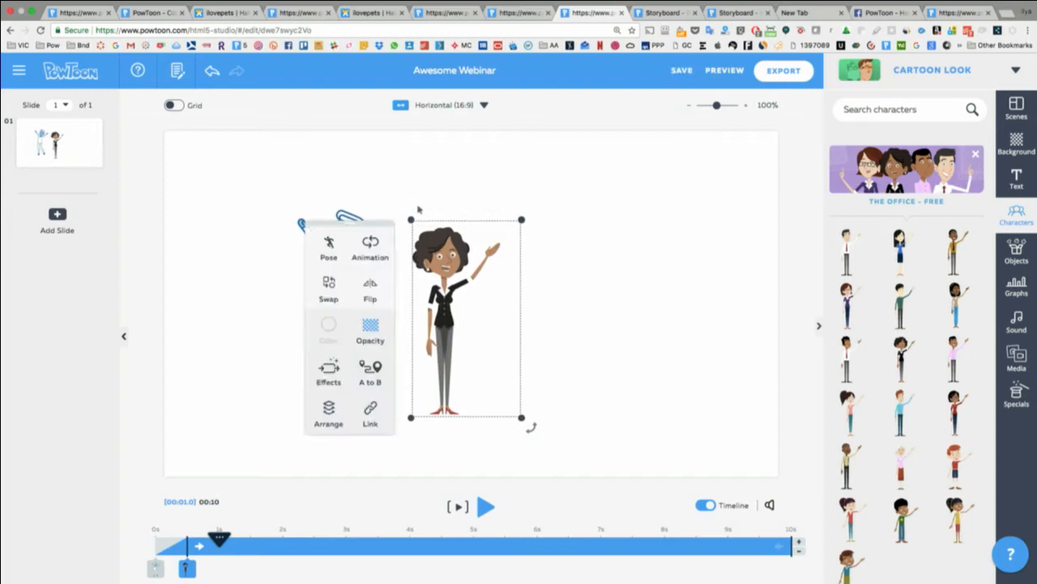
pyautogui.click(377, 375)
pyautogui.moveTo(485, 306); pyautogui.dragTo(633, 291)
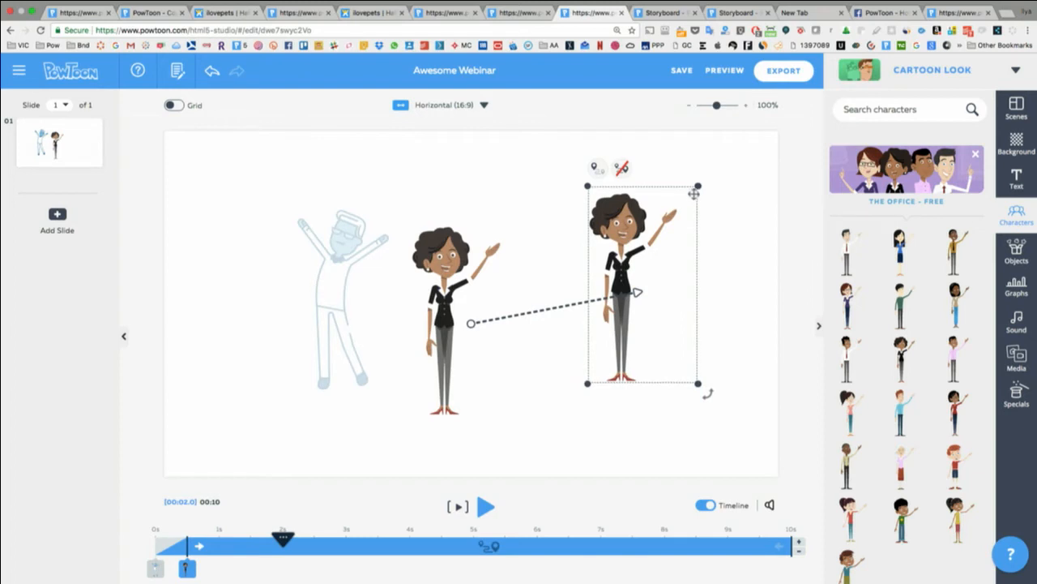
pyautogui.moveTo(694, 193); pyautogui.dragTo(731, 124)
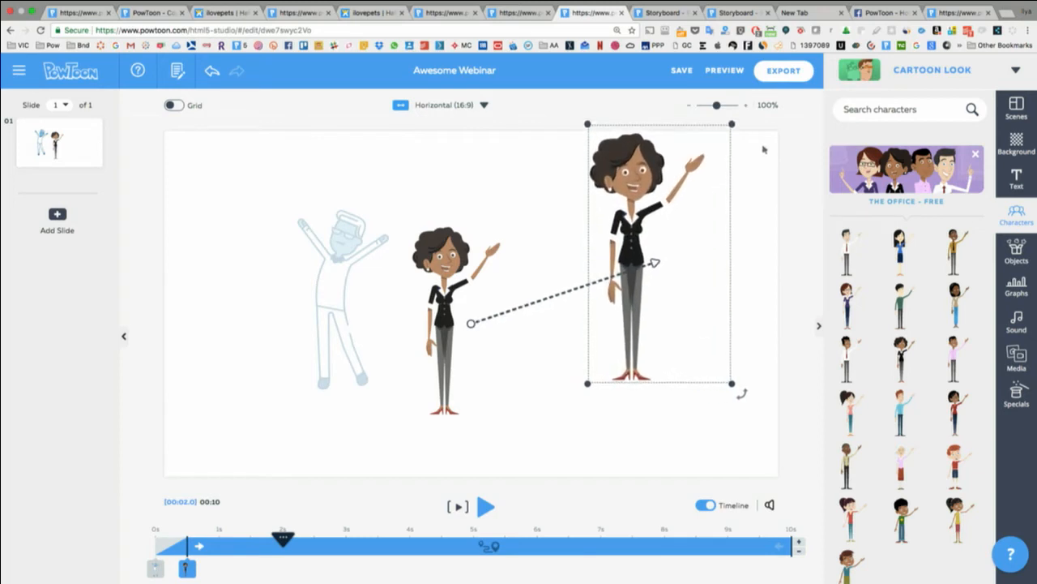
pyautogui.moveTo(587, 382); pyautogui.dragTo(463, 496)
pyautogui.click(579, 381)
pyautogui.moveTo(587, 294); pyautogui.dragTo(672, 301)
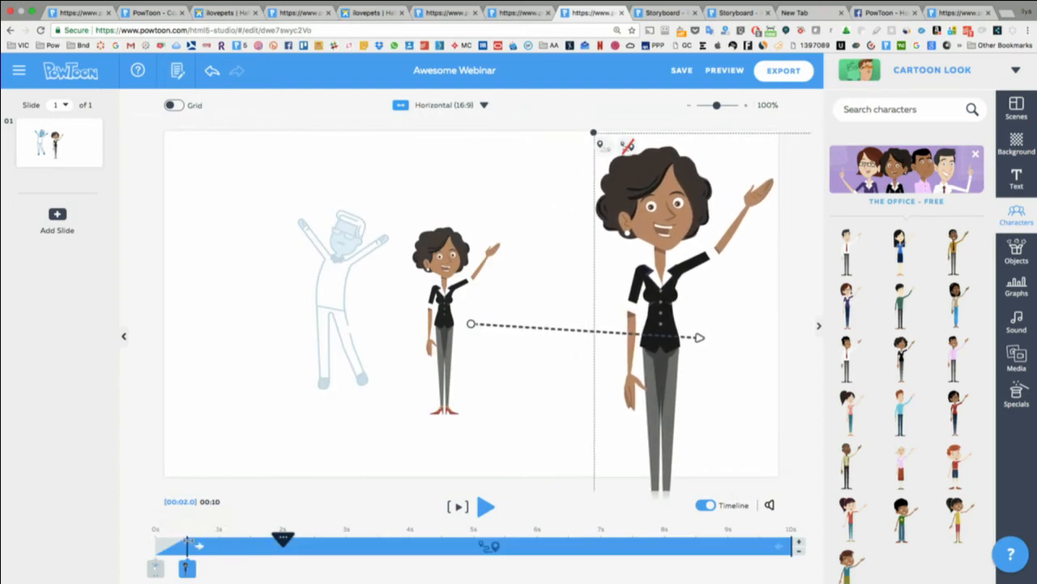
# - Preview the slide, delay the woman's entry to 2 seconds on the timeline, and preview it again
pyautogui.click(458, 505)
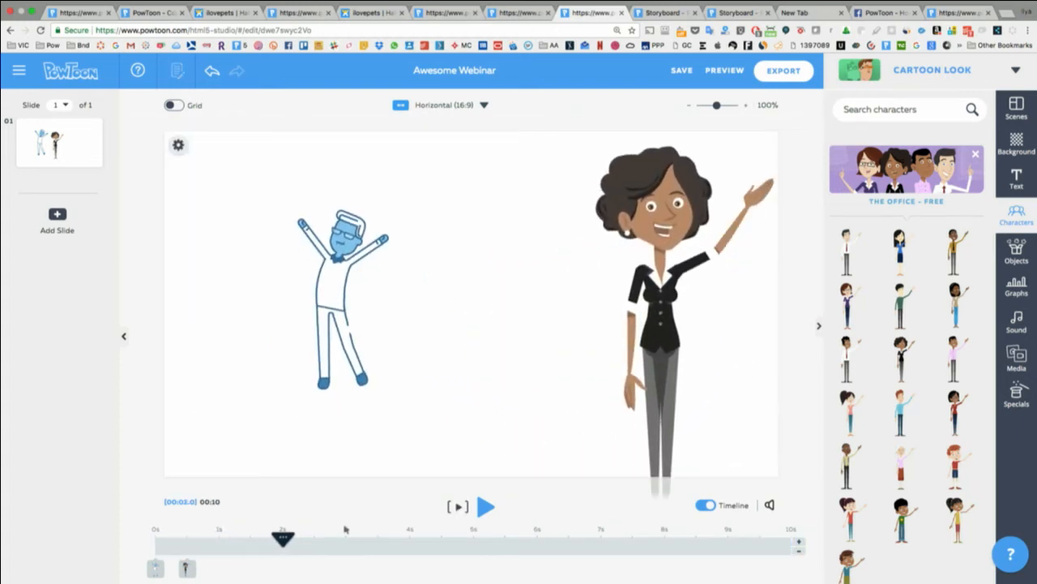
pyautogui.click(186, 567)
pyautogui.moveTo(249, 569); pyautogui.dragTo(271, 569)
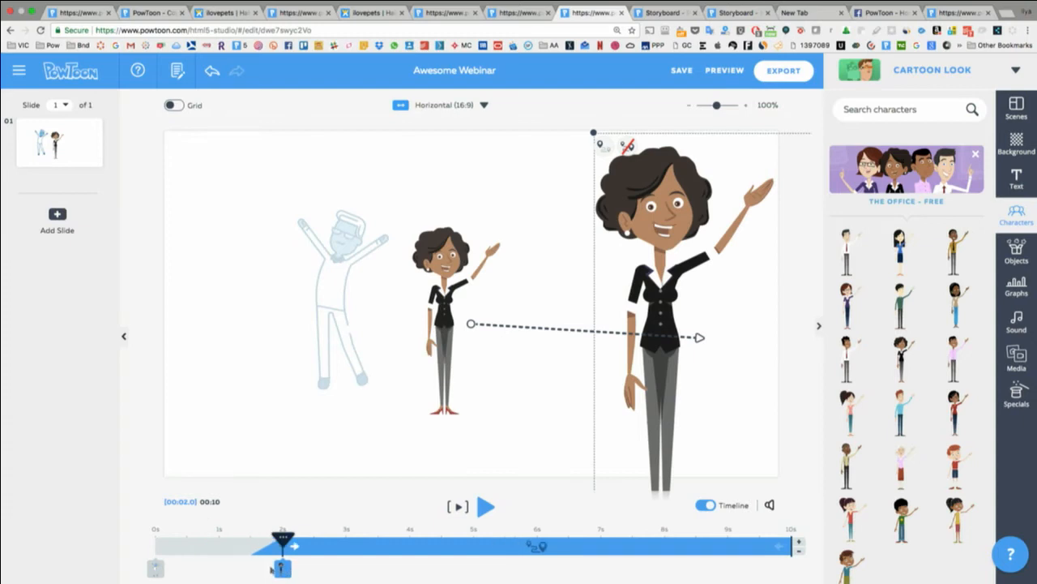
pyautogui.click(456, 506)
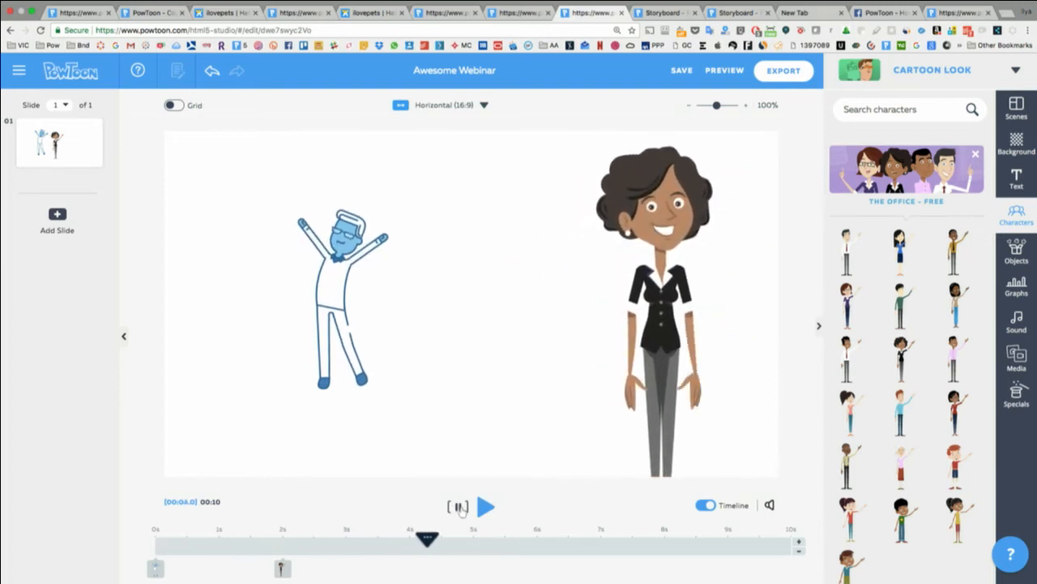
pyautogui.click(492, 454)
# - Reposition the end point of the woman's A to B motion near the slide's centre, tilted clockwise and enlarged
pyautogui.click(694, 274)
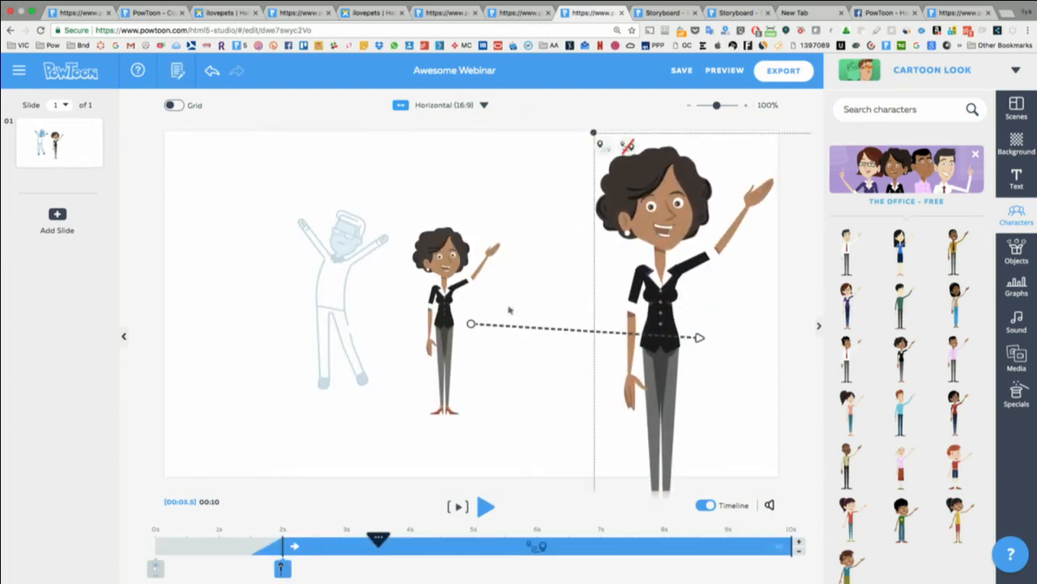
pyautogui.moveTo(630, 252); pyautogui.dragTo(398, 321)
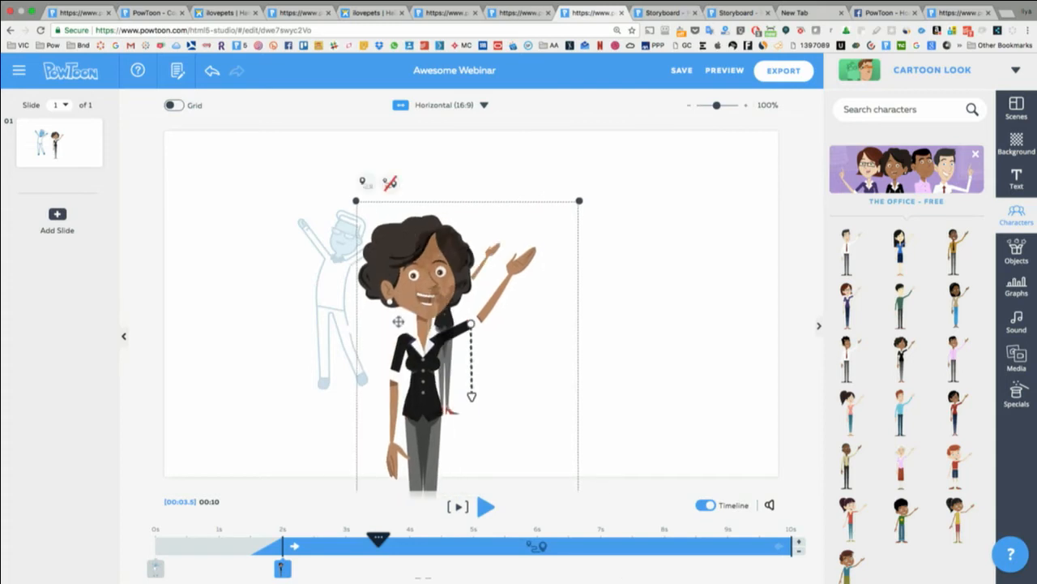
pyautogui.moveTo(580, 200); pyautogui.dragTo(690, 176)
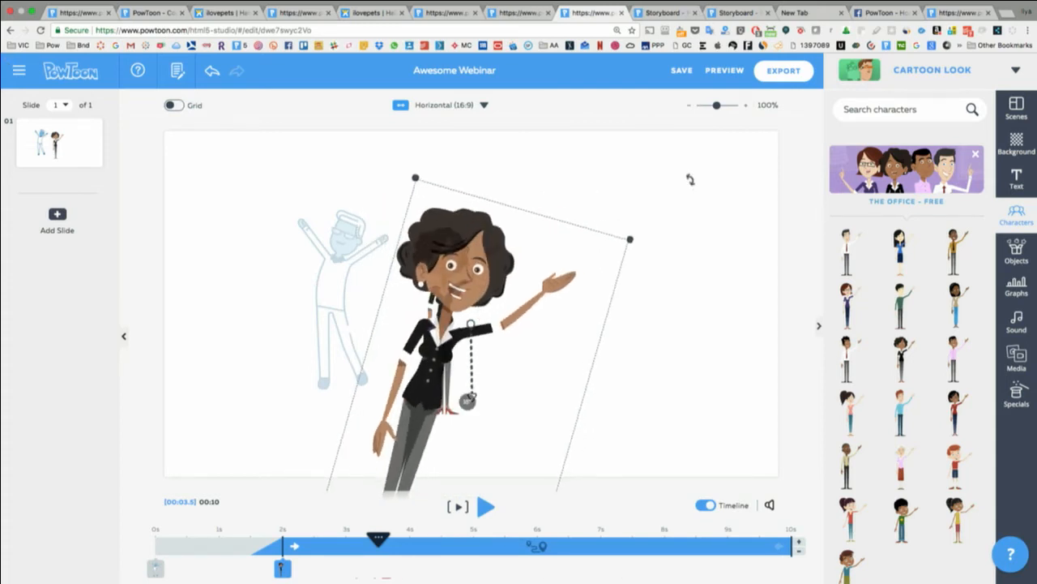
pyautogui.moveTo(630, 238); pyautogui.dragTo(759, 187)
pyautogui.moveTo(559, 219); pyautogui.dragTo(543, 311)
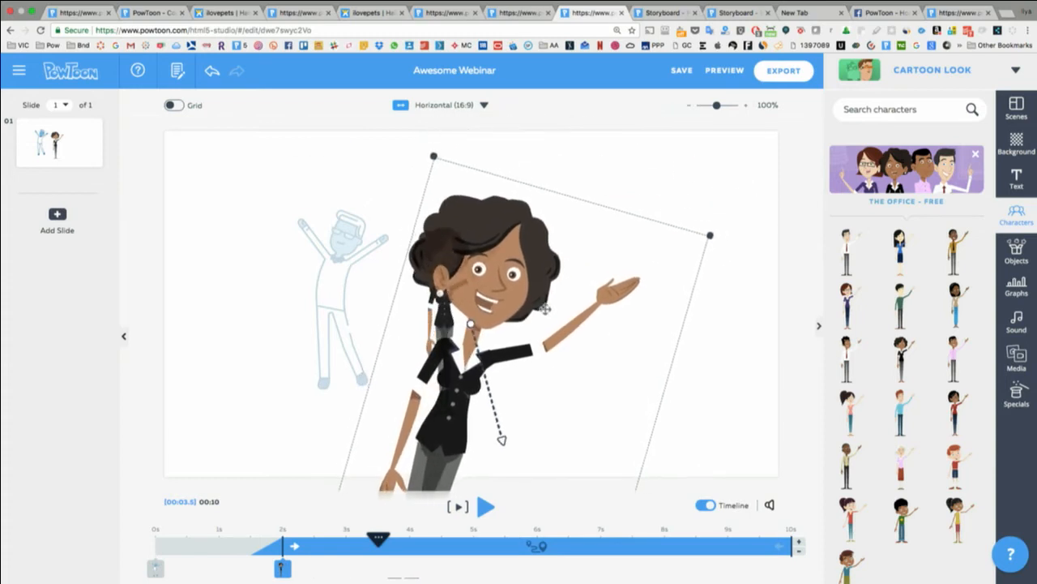
# - Delete the blue outlined man and preview the slide
pyautogui.click(332, 352)
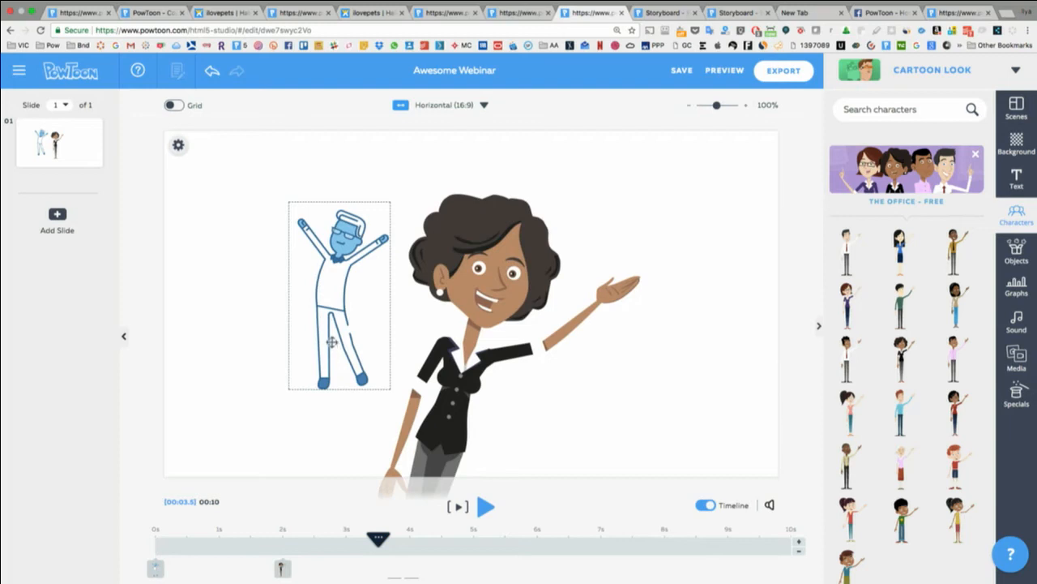
pyautogui.click(328, 318)
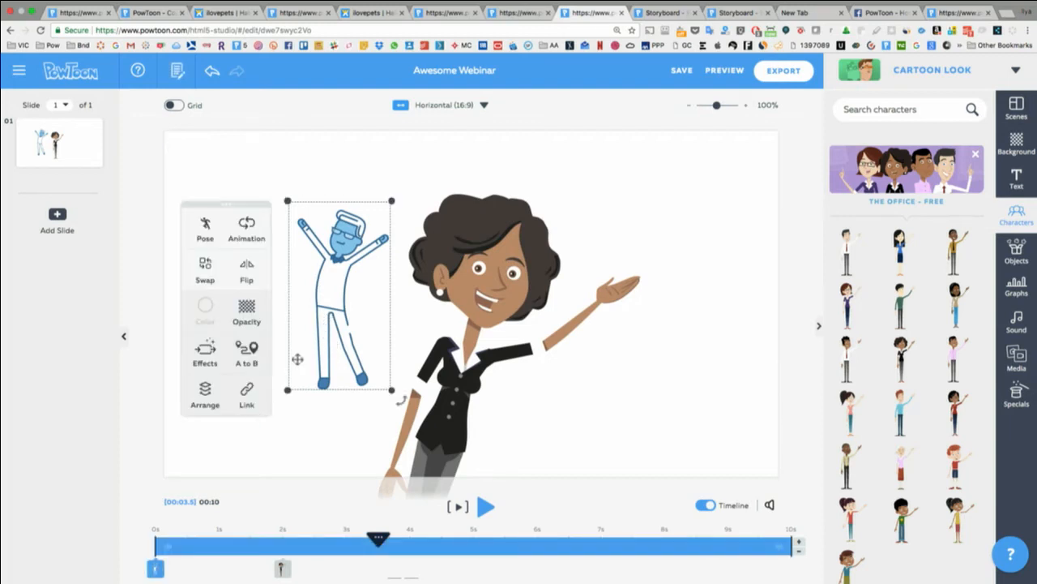
pyautogui.press('Delete')
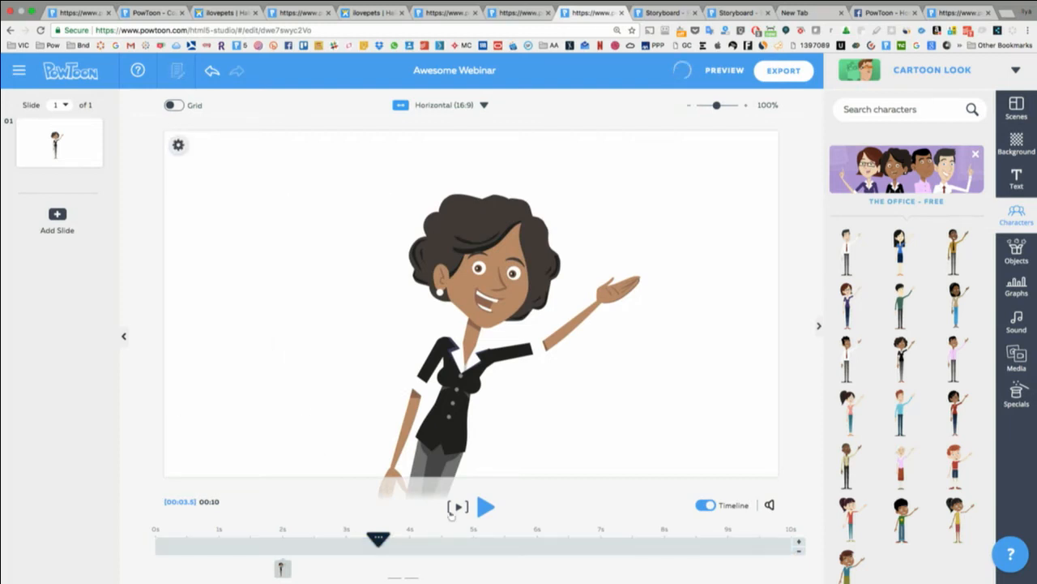
pyautogui.click(453, 511)
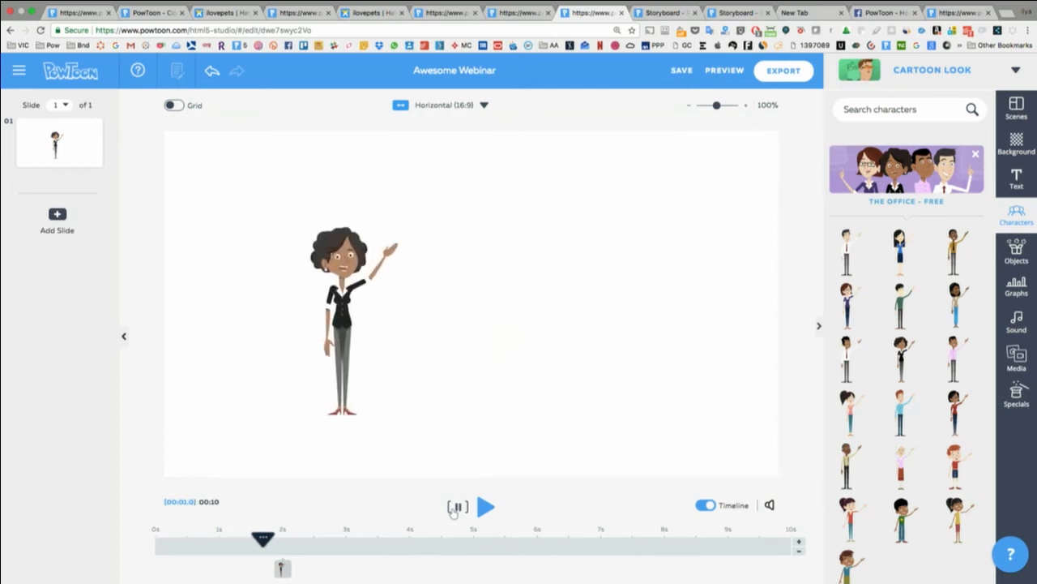
pyautogui.click(455, 508)
pyautogui.click(295, 540)
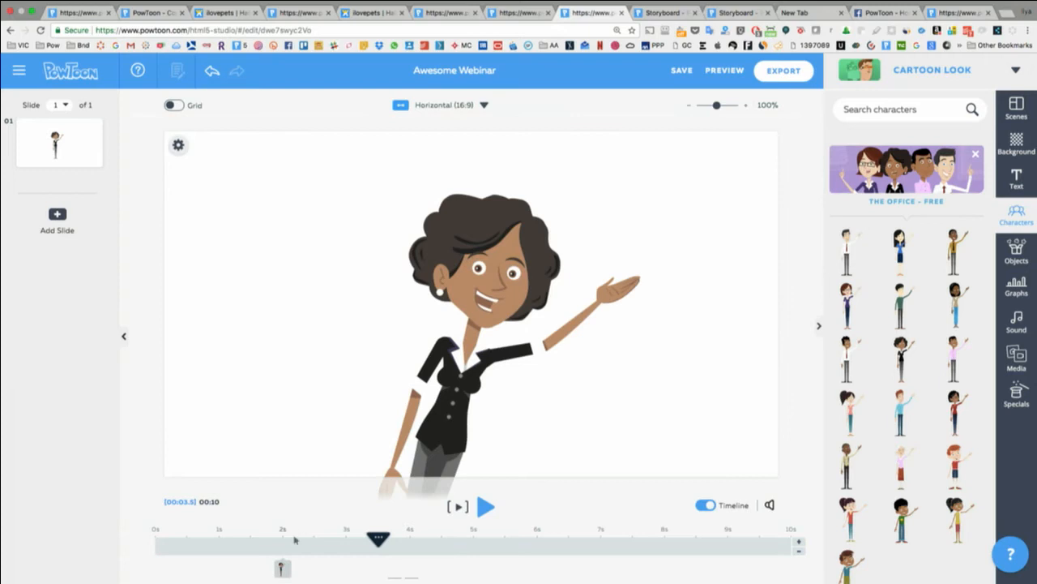
# - Add an upright A to B motion that enlarges the woman slightly right of her starting position, and preview it
pyautogui.click(282, 569)
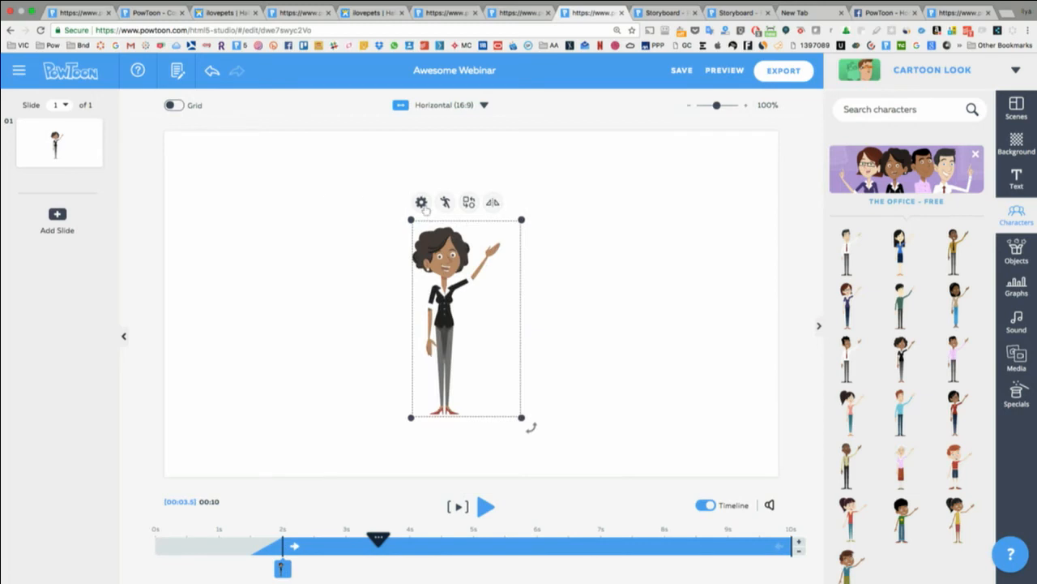
pyautogui.click(422, 204)
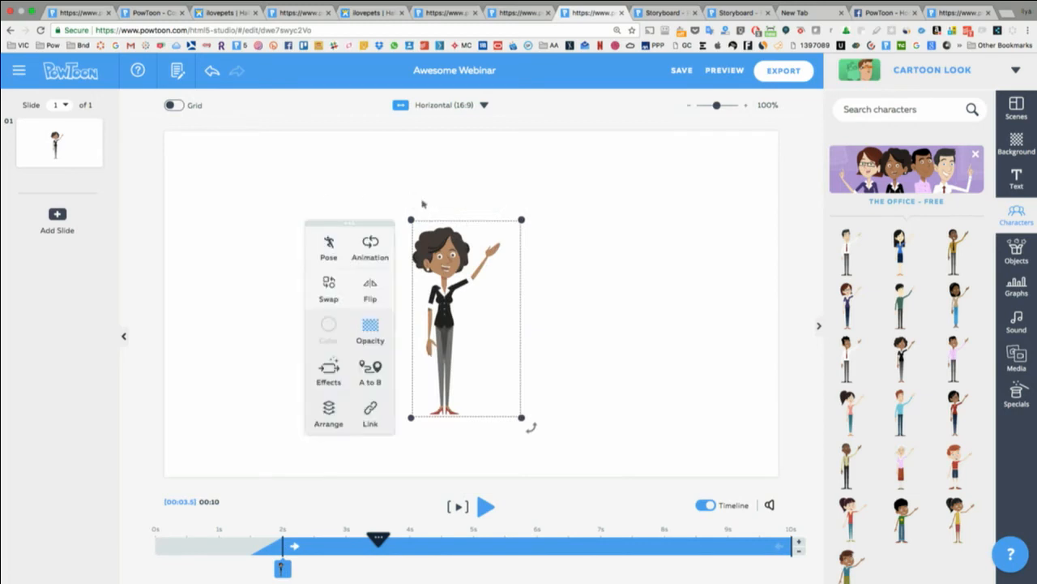
pyautogui.click(369, 371)
pyautogui.moveTo(545, 195); pyautogui.dragTo(633, 184)
pyautogui.moveTo(575, 393); pyautogui.dragTo(664, 543)
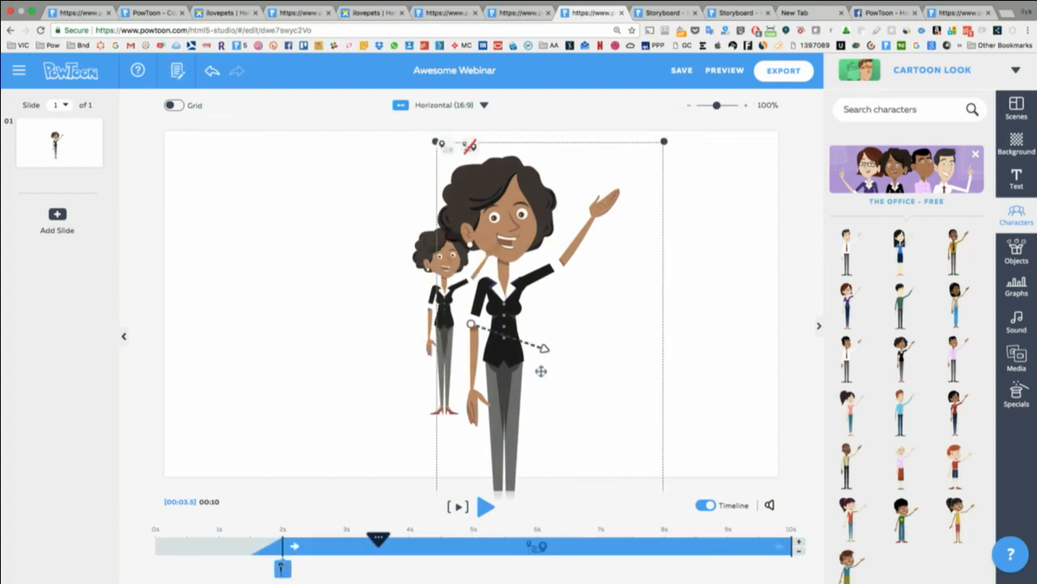
pyautogui.moveTo(574, 269); pyautogui.dragTo(599, 276)
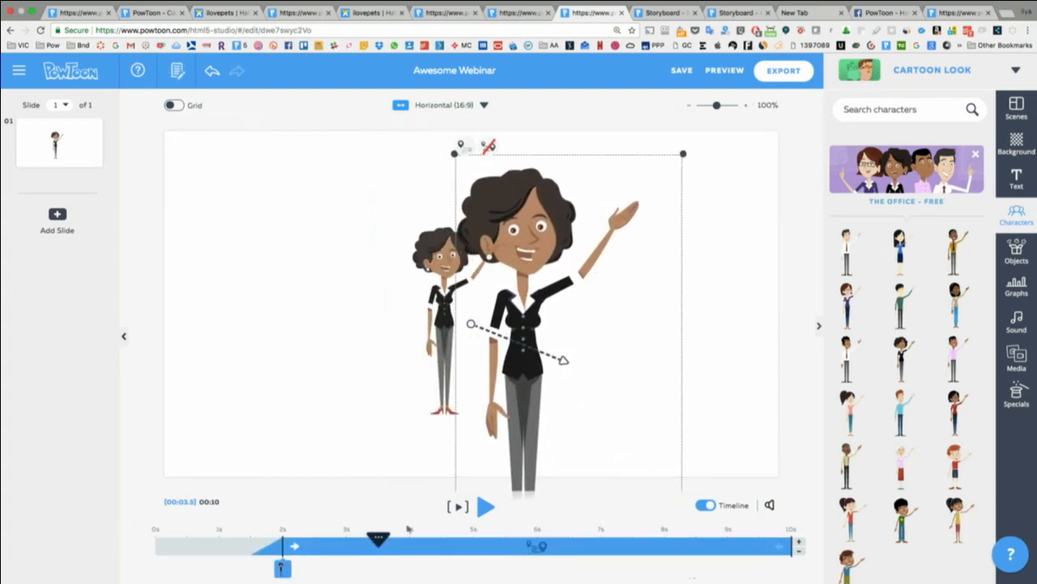
pyautogui.click(456, 508)
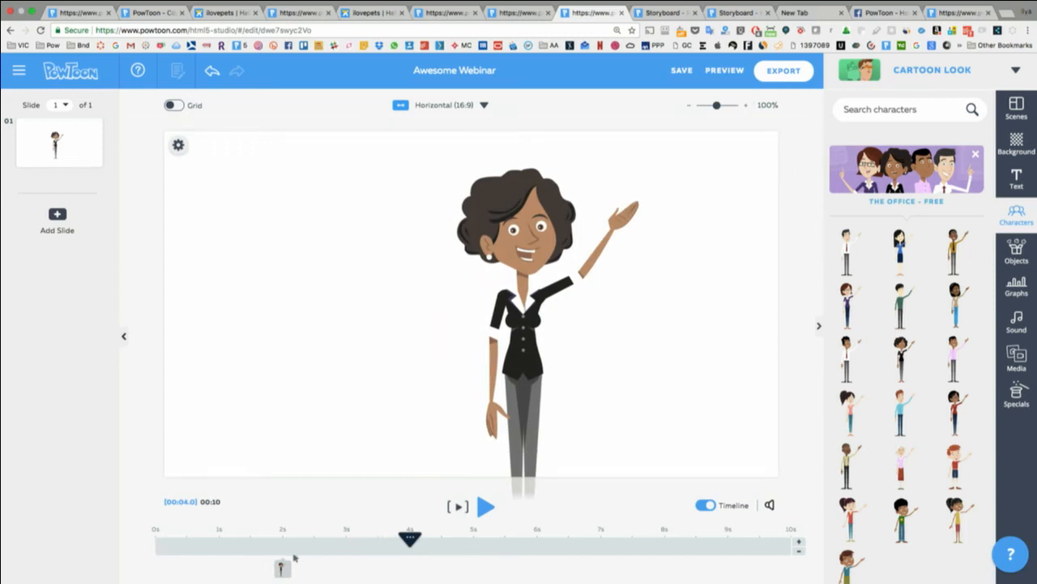
# - Remove the A to B motion from the woman
pyautogui.click(520, 328)
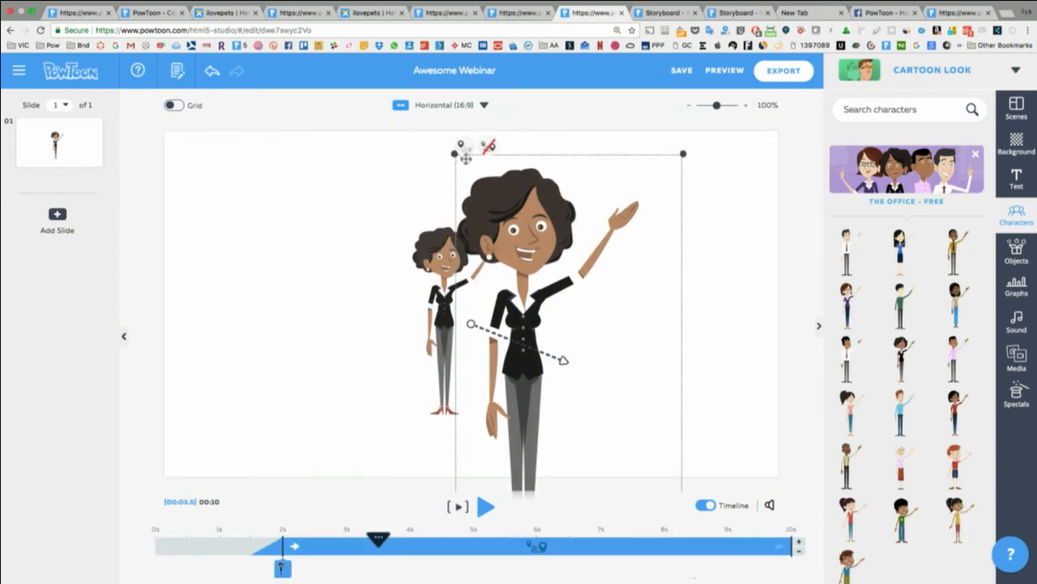
pyautogui.click(488, 146)
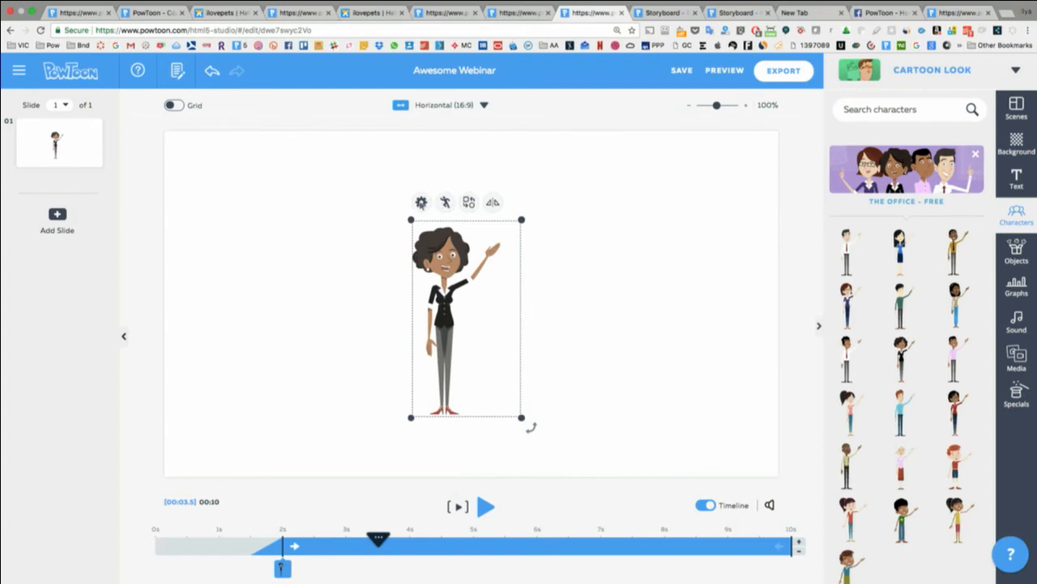
# - Review the woman's loop animation options without changing them and preview the slide
pyautogui.click(422, 202)
pyautogui.click(372, 246)
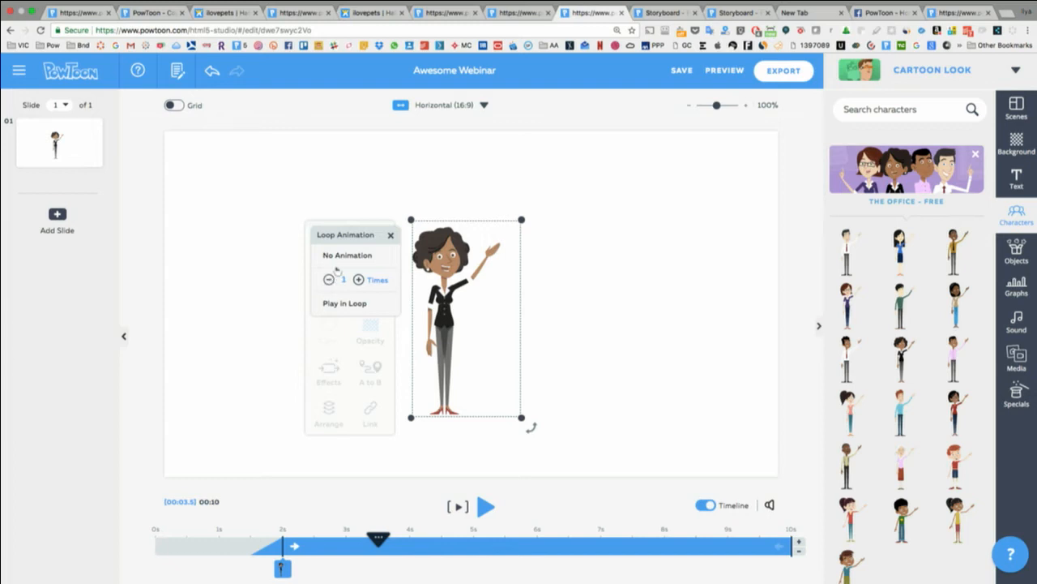
pyautogui.click(390, 235)
pyautogui.click(565, 228)
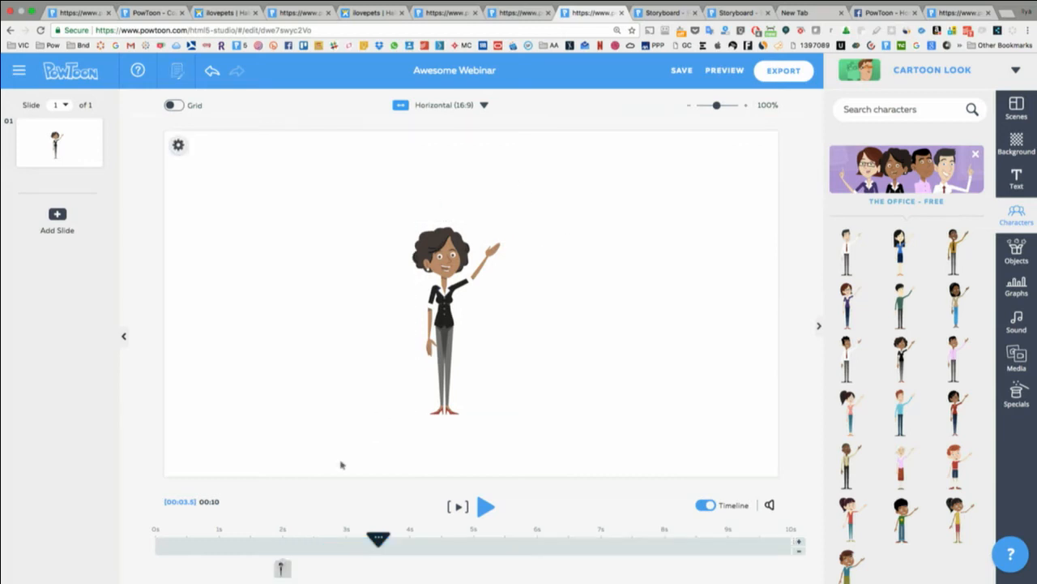
pyautogui.click(458, 507)
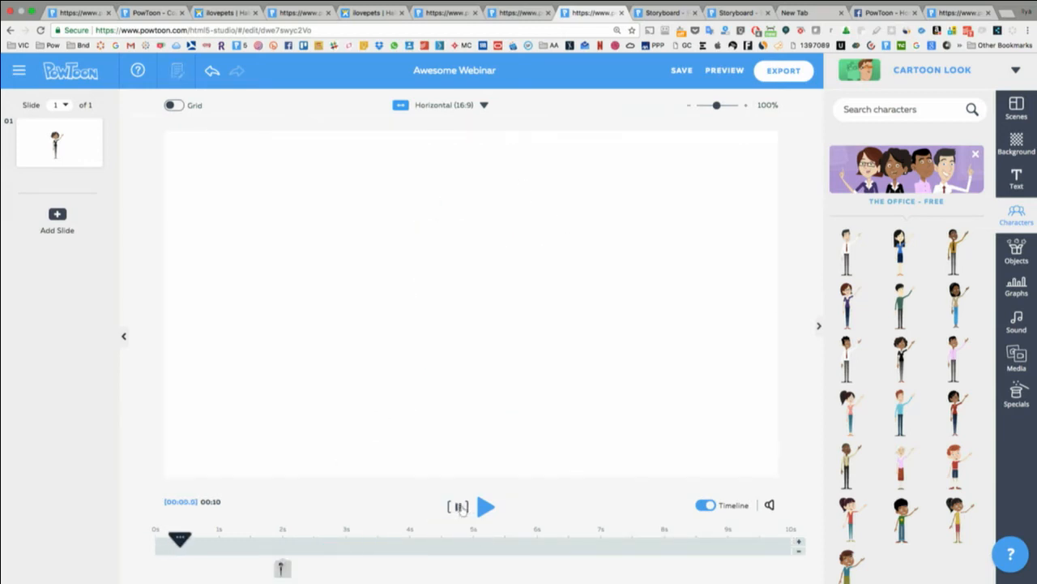